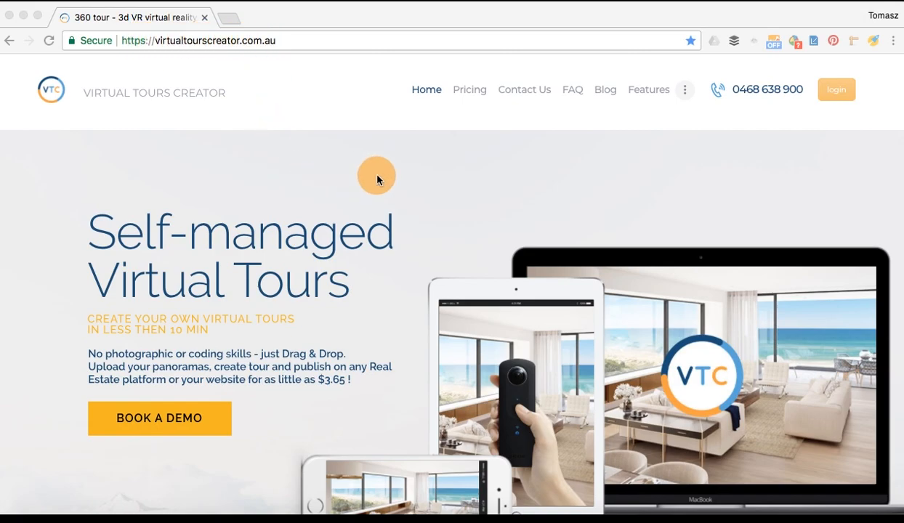
# Open the Virtual Tours Creator login page from the website's home page
pyautogui.click(837, 95)
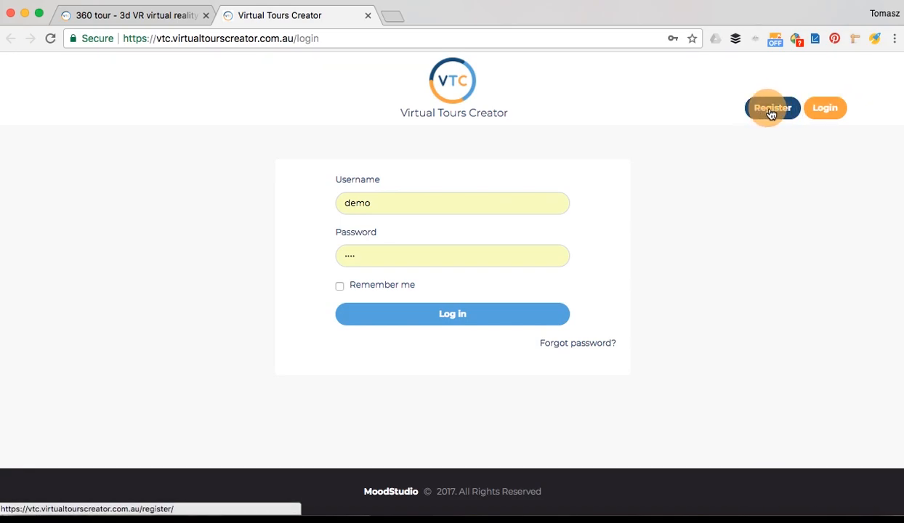
# Sign in with the saved autofill credentials and 'Remember me' ticked
pyautogui.click(379, 205)
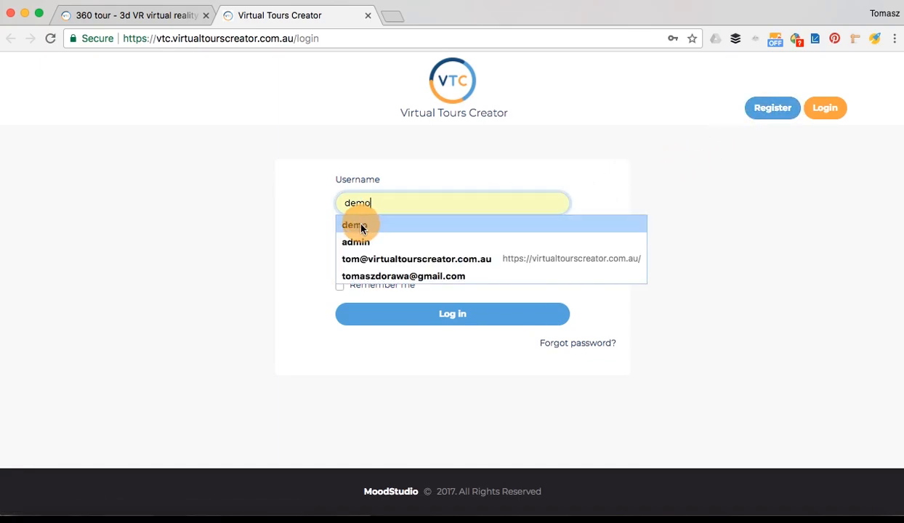
pyautogui.click(359, 225)
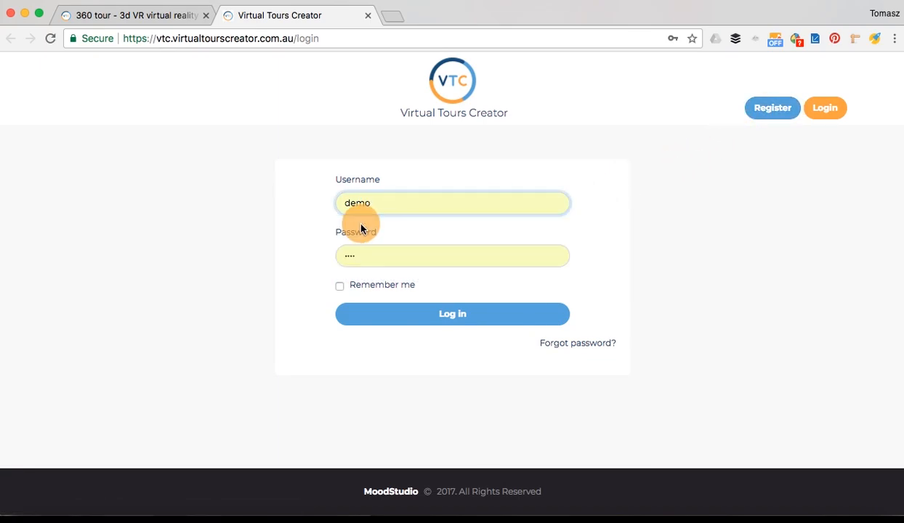
pyautogui.click(339, 285)
pyautogui.click(414, 317)
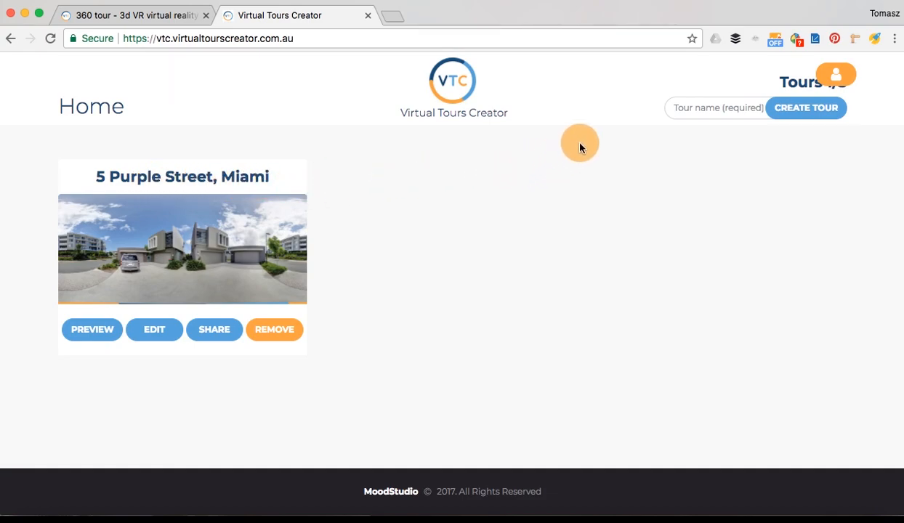
pyautogui.click(701, 107)
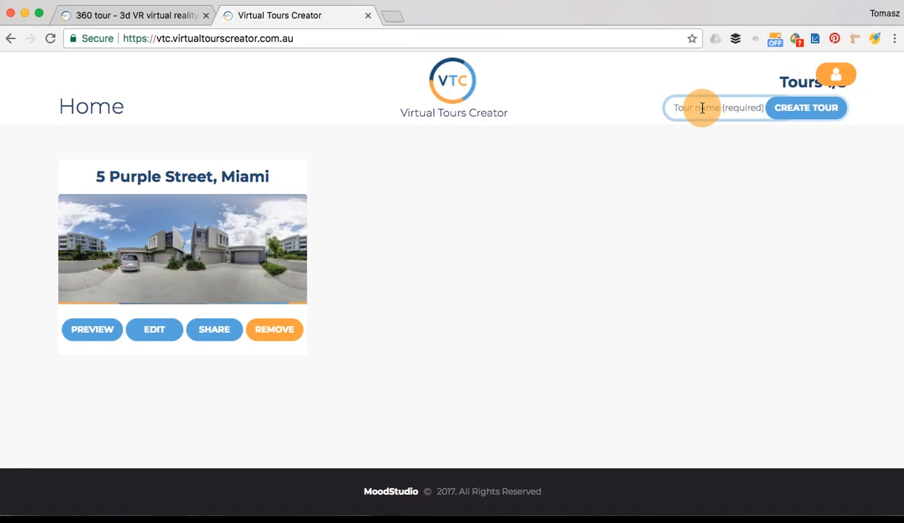
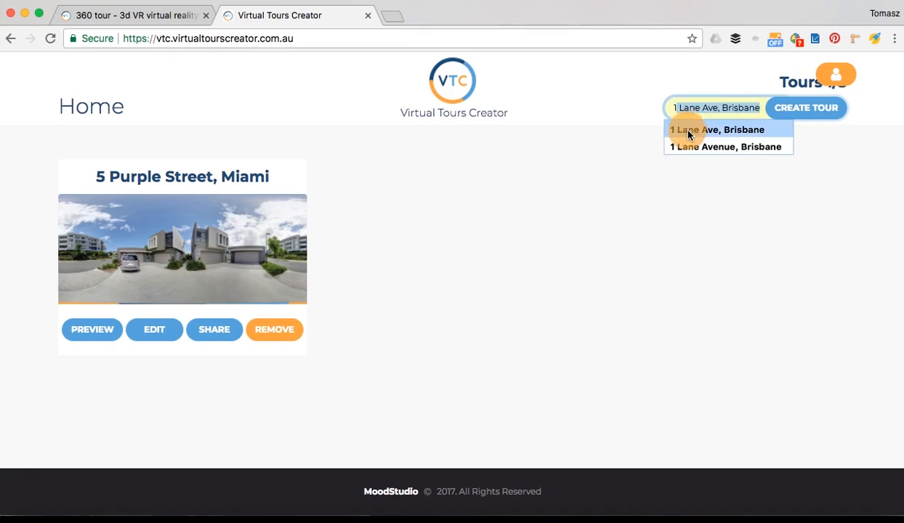
pyautogui.click(686, 130)
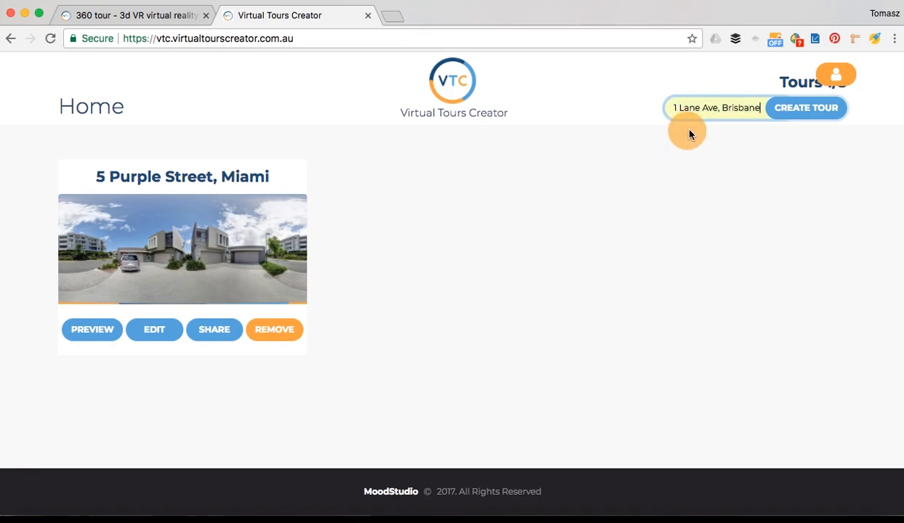
pyautogui.click(799, 111)
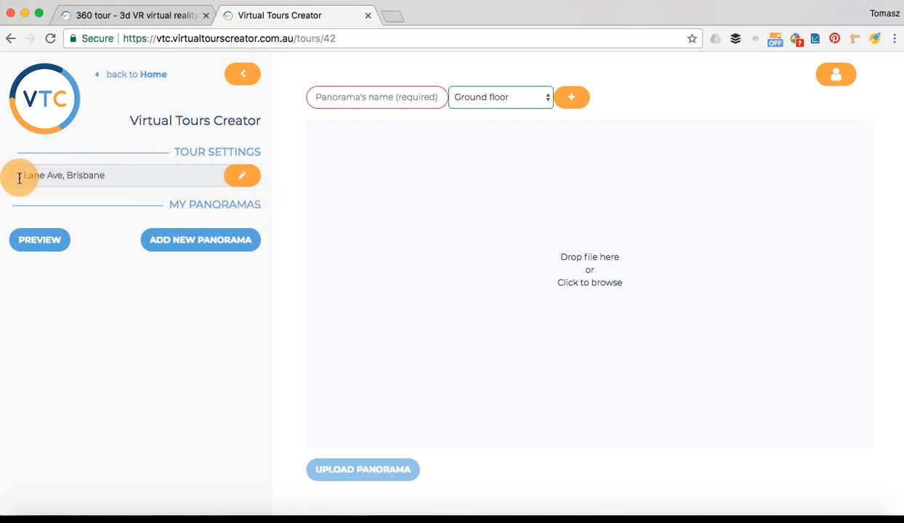
pyautogui.click(245, 183)
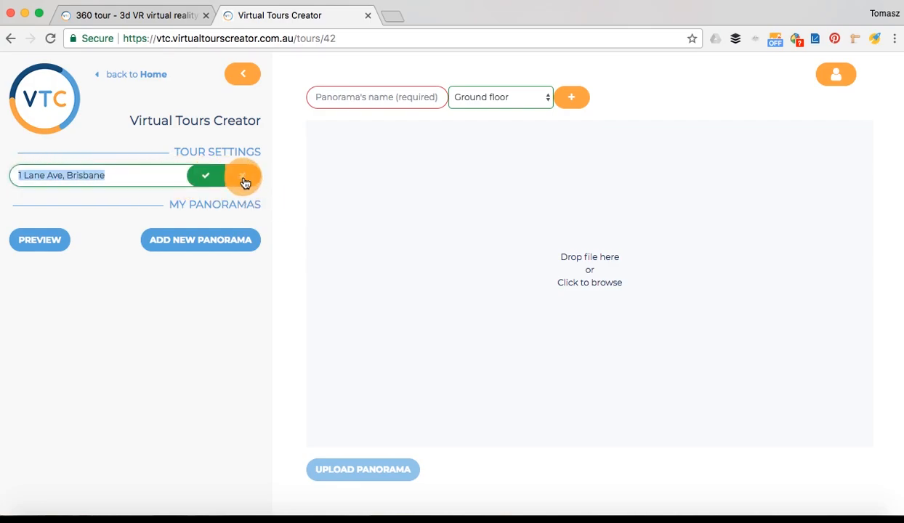
pyautogui.click(206, 175)
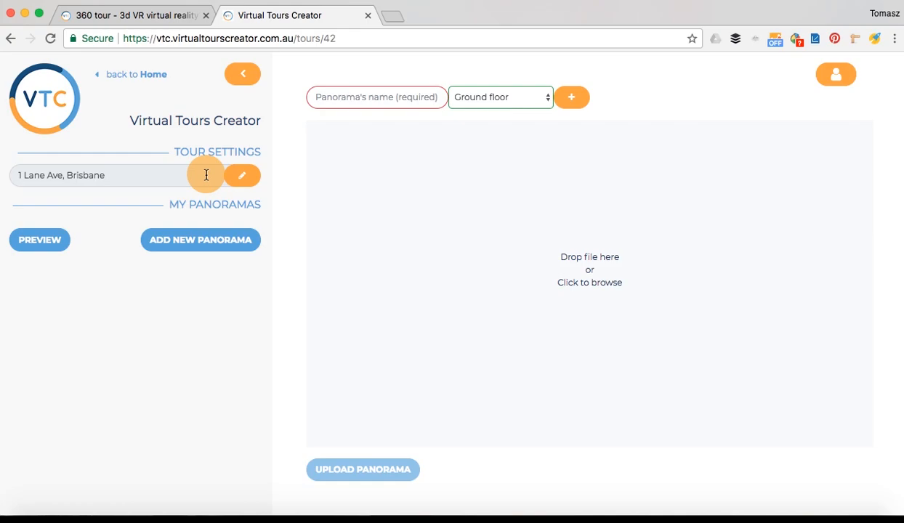
pyautogui.click(127, 76)
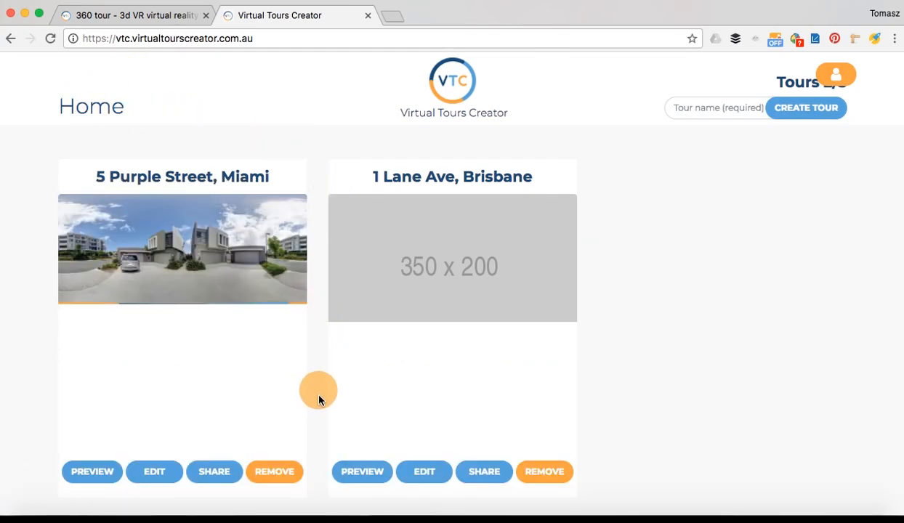
pyautogui.click(425, 473)
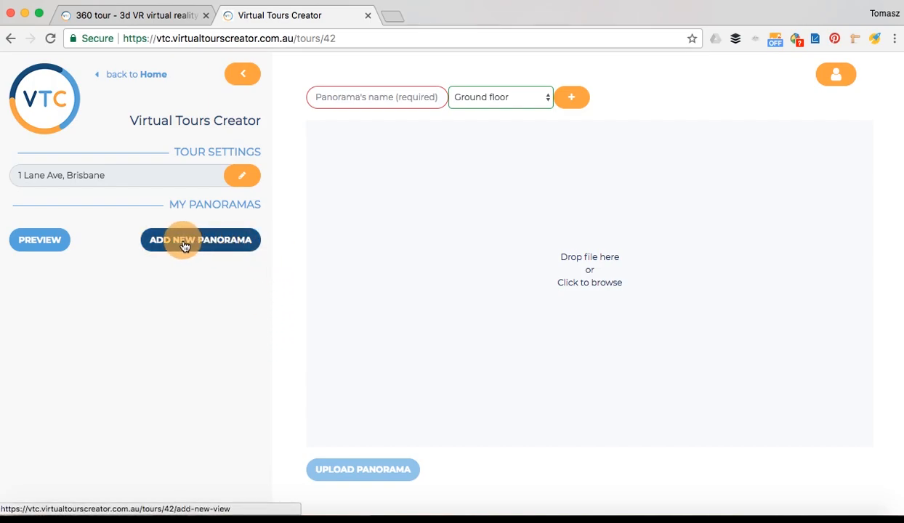
# Upload the Living jpg as the 'Living room' panorama on the Ground floor
pyautogui.click(320, 98)
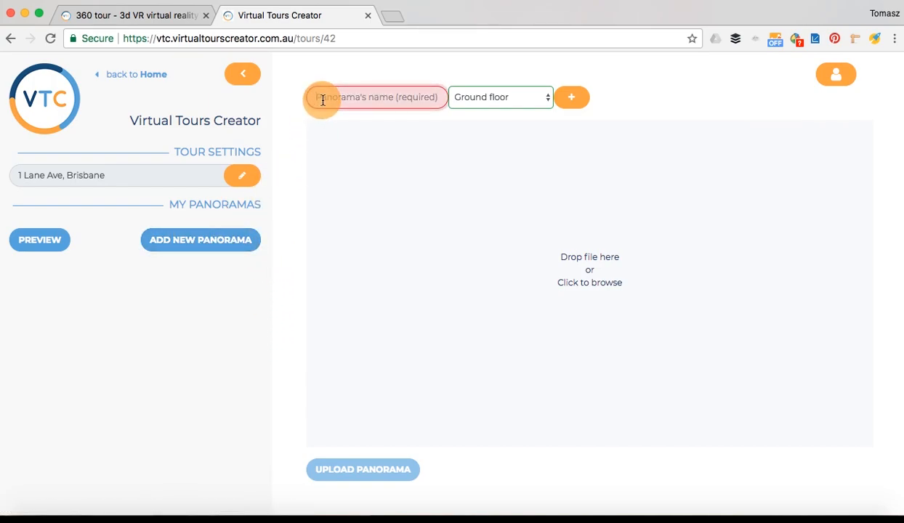
pyautogui.write('Living room')
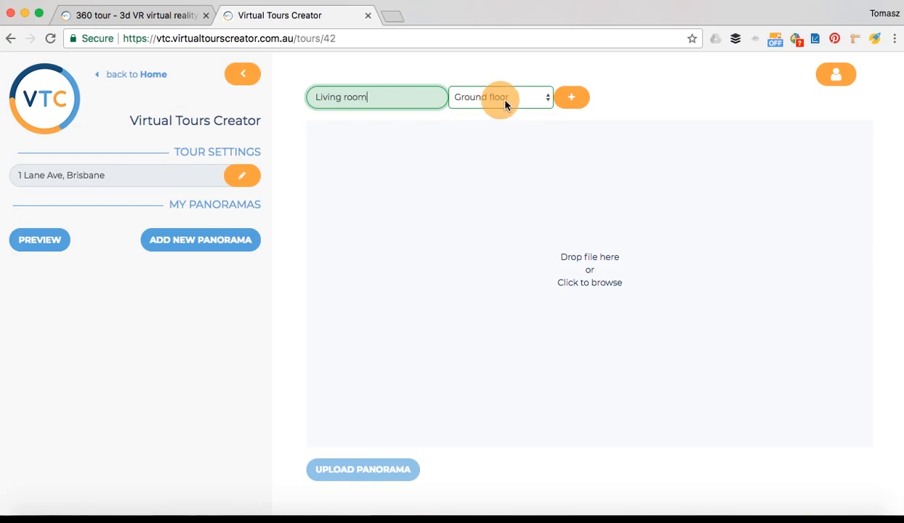
pyautogui.click(595, 279)
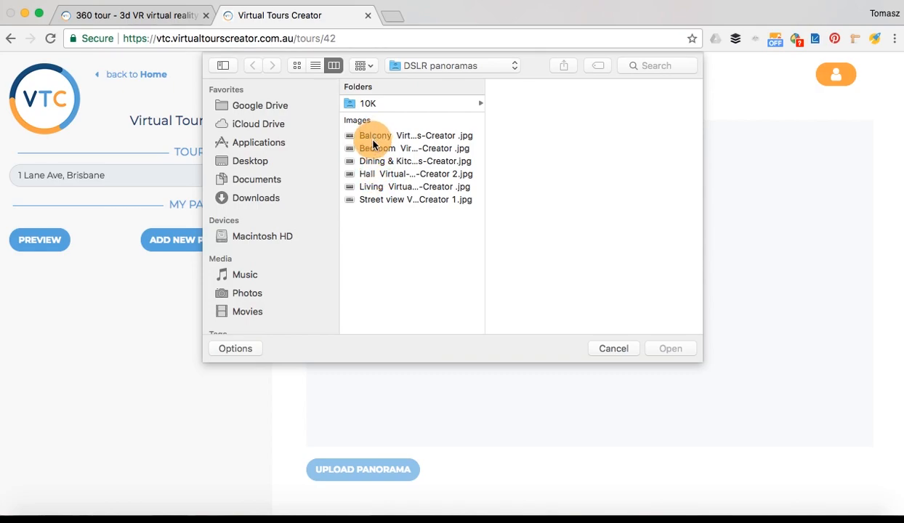
pyautogui.click(365, 186)
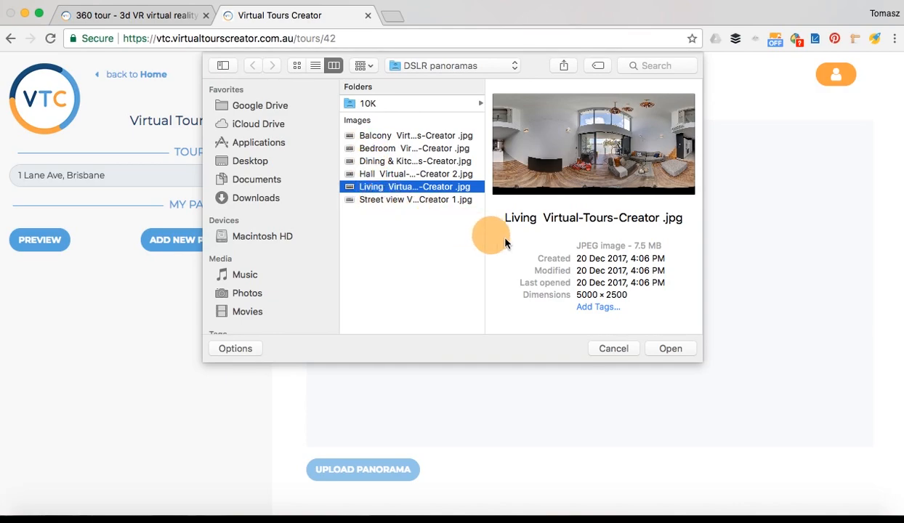
pyautogui.click(662, 348)
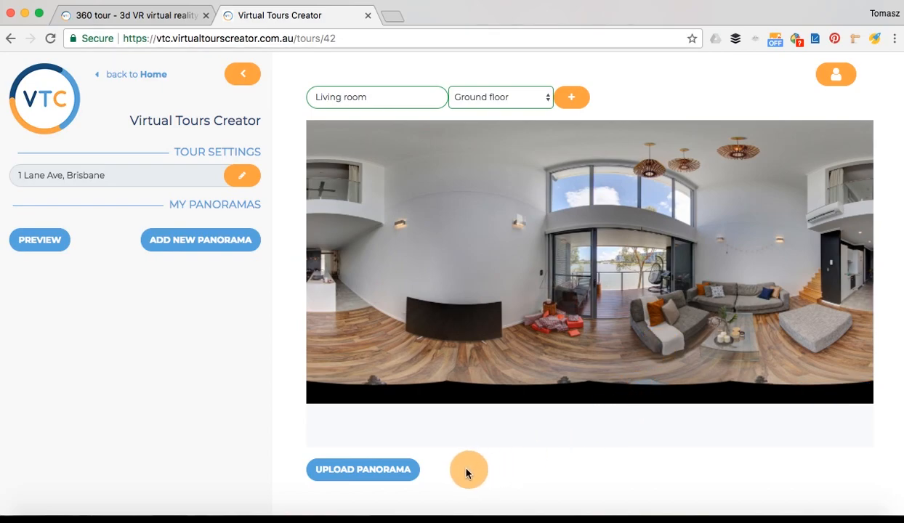
pyautogui.click(379, 474)
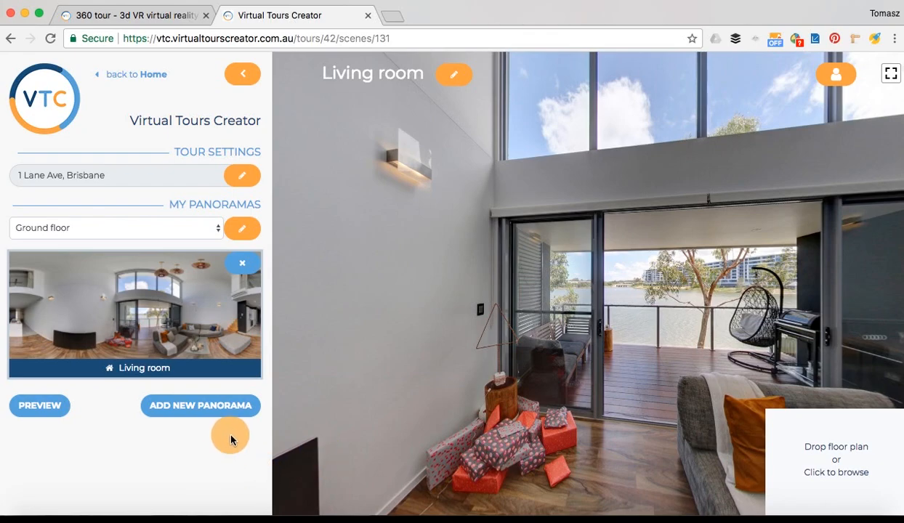
# Start a new panorama named 'Bedroom' and create a new floor 'Floor 1' for it
pyautogui.click(204, 406)
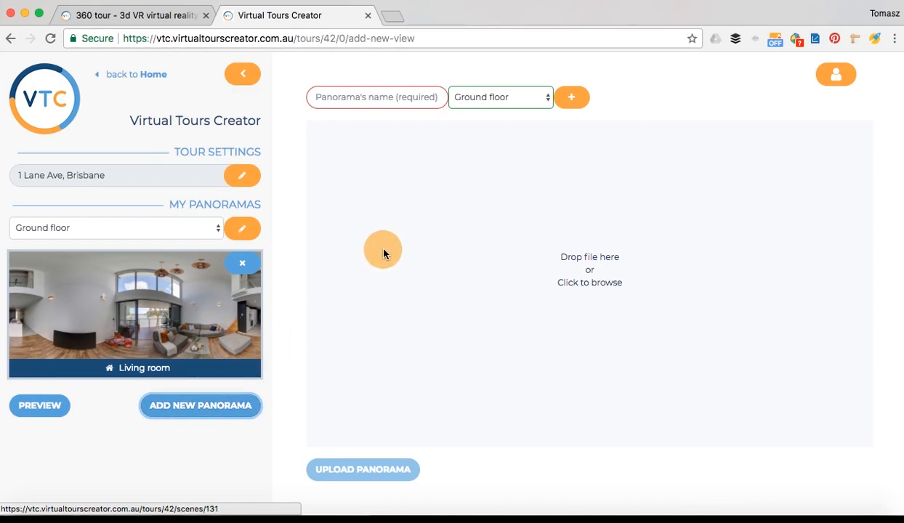
pyautogui.click(328, 96)
pyautogui.write('Bedroom')
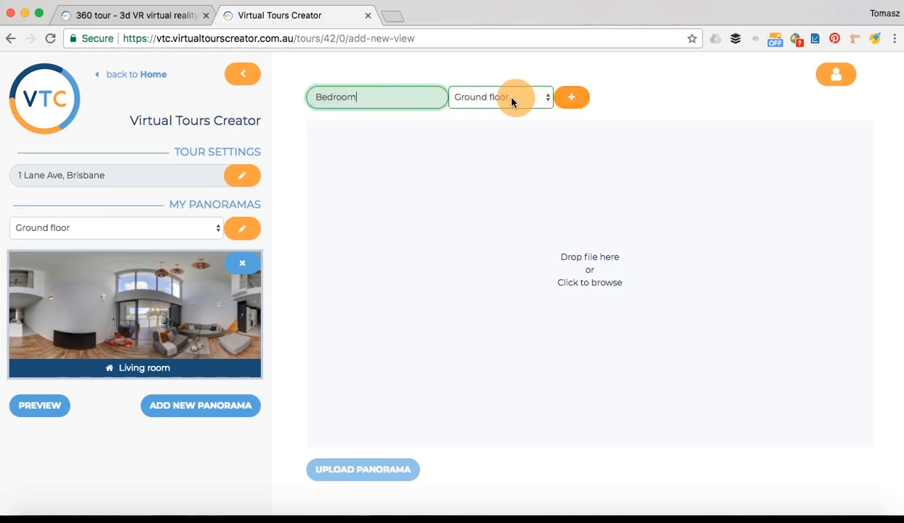
pyautogui.click(574, 101)
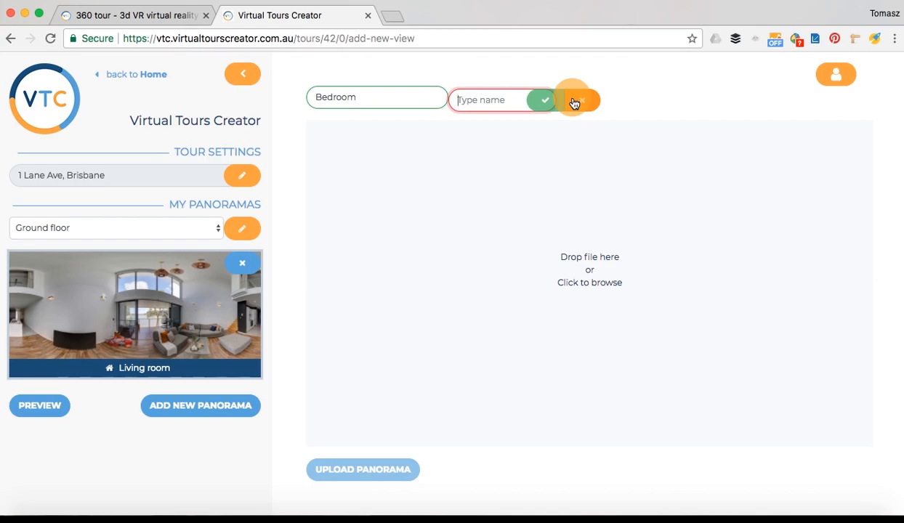
pyautogui.write('Floor 1')
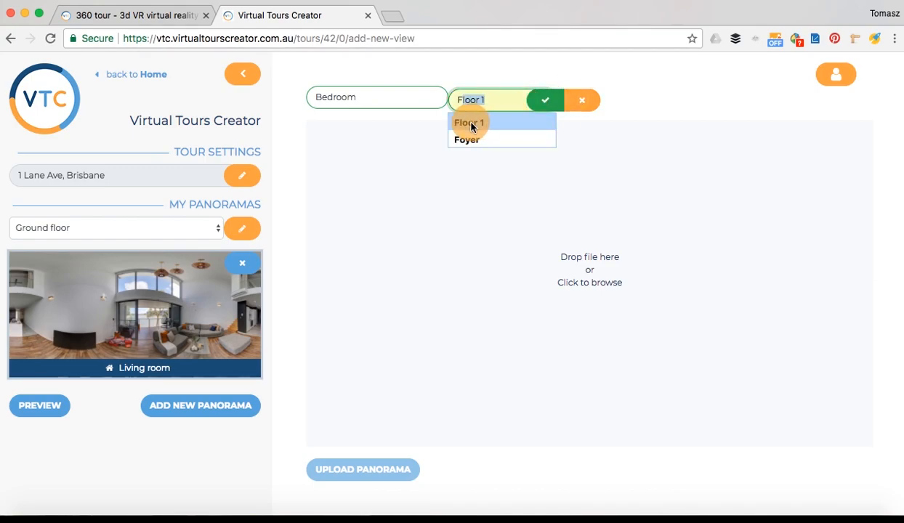
pyautogui.click(469, 123)
pyautogui.click(549, 100)
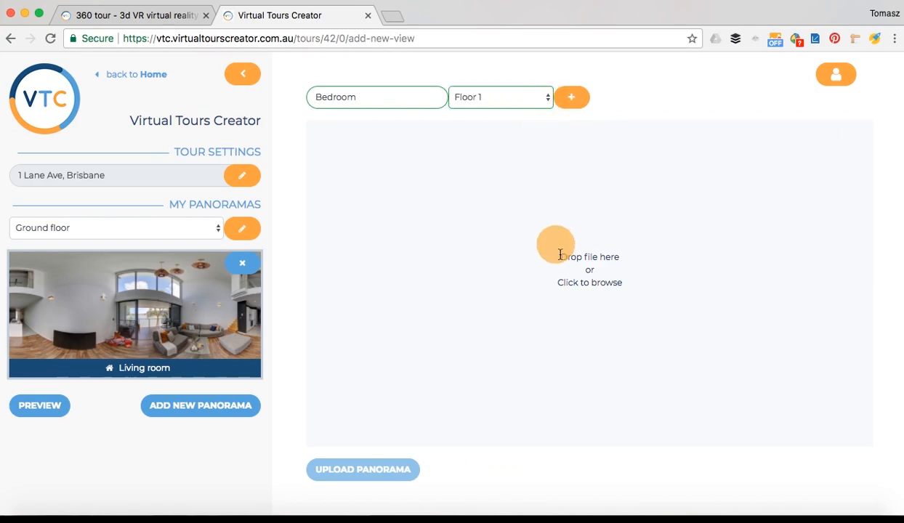
# Upload the Bedroom jpg as that panorama's image
pyautogui.click(589, 270)
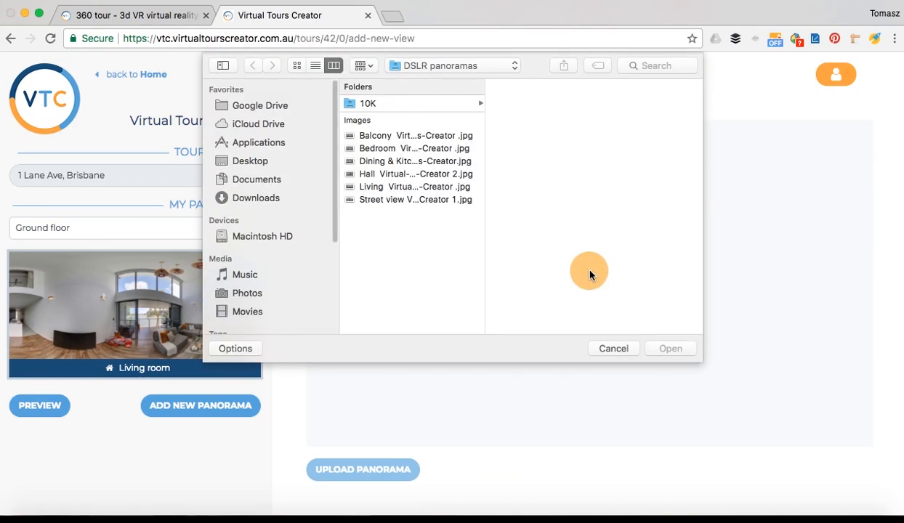
pyautogui.click(376, 150)
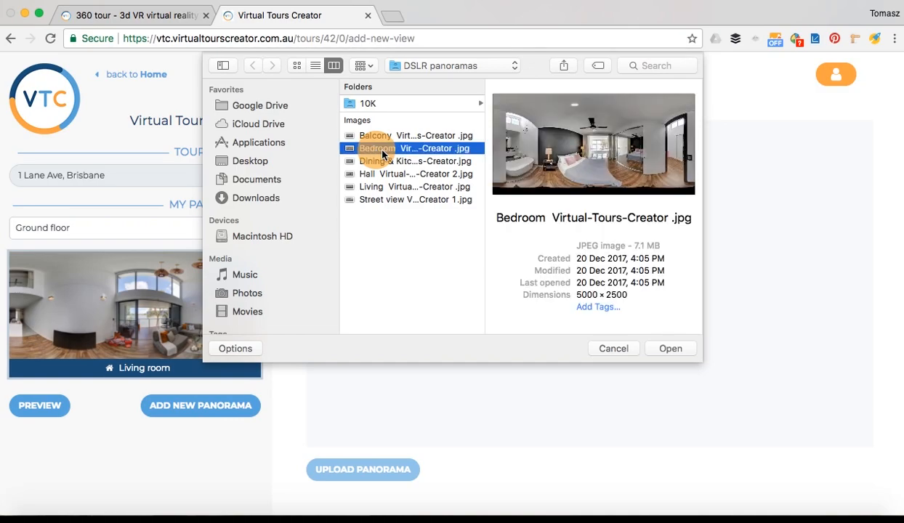
pyautogui.click(668, 350)
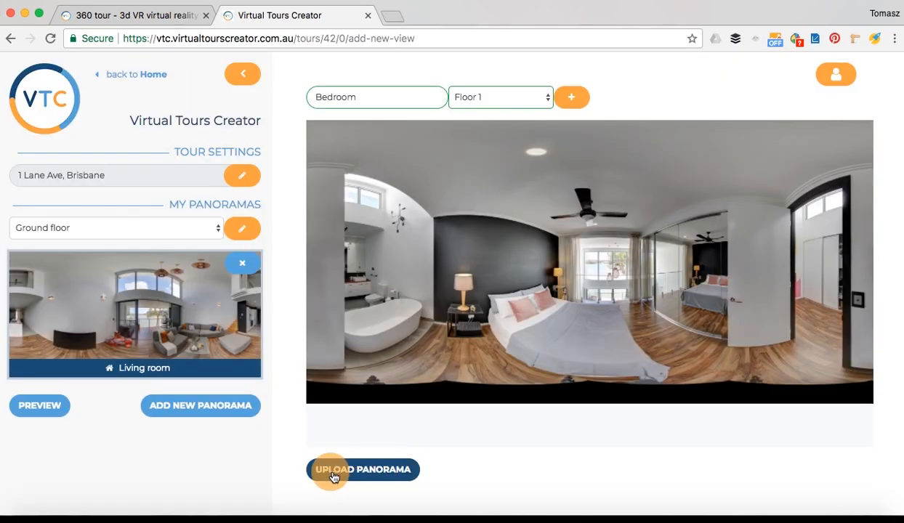
pyautogui.click(343, 472)
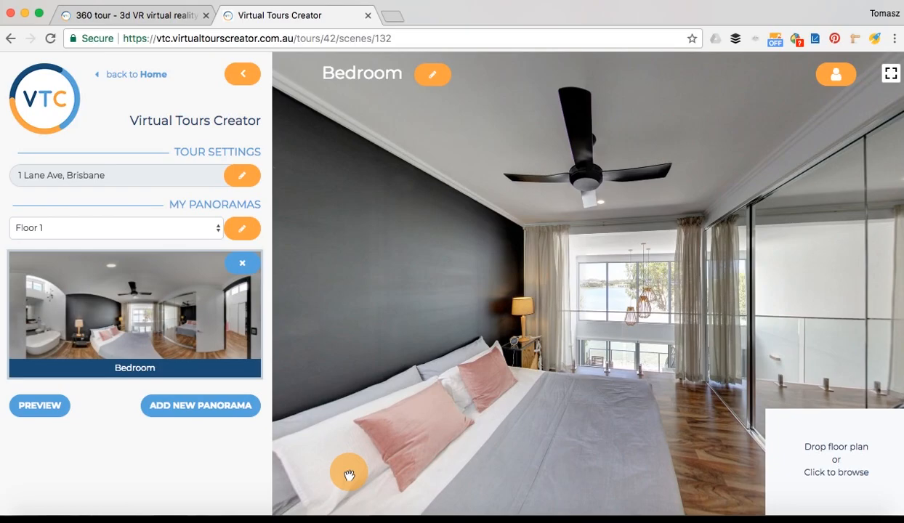
pyautogui.moveTo(349, 475); pyautogui.dragTo(645, 384)
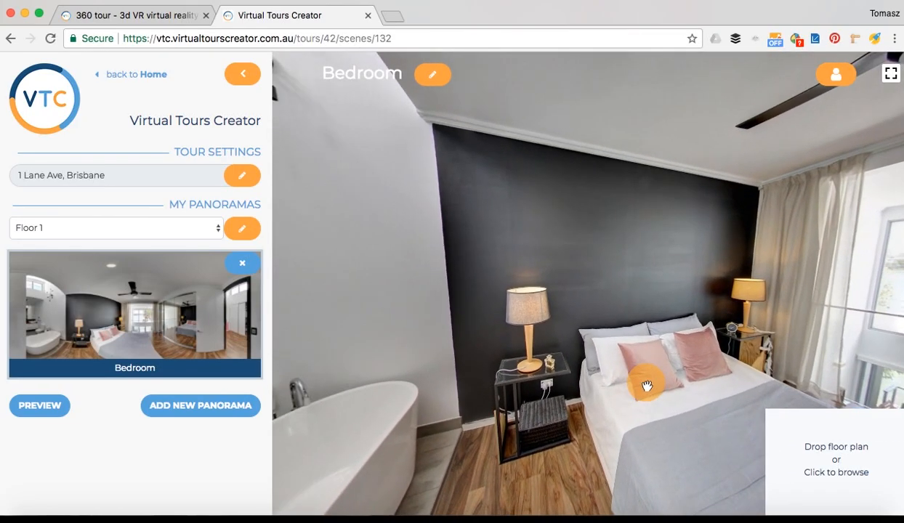
pyautogui.moveTo(382, 351); pyautogui.dragTo(496, 385)
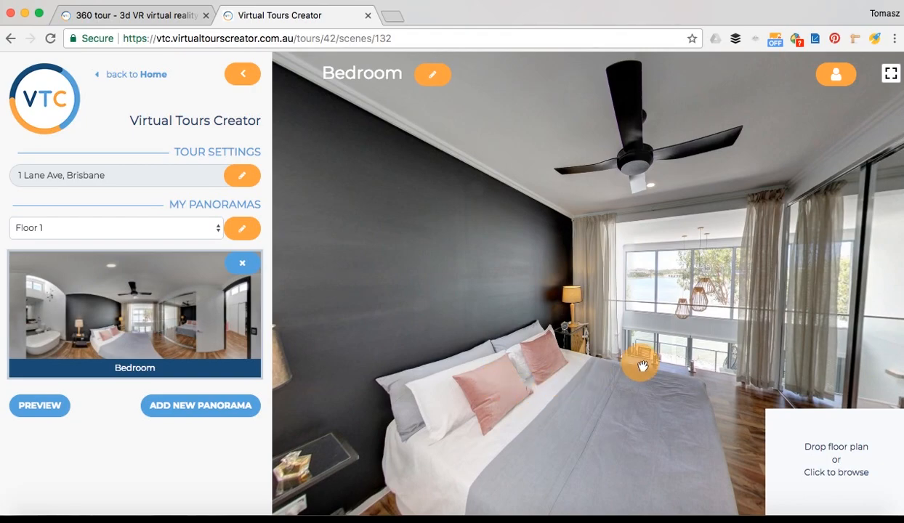
pyautogui.moveTo(665, 333); pyautogui.dragTo(722, 350)
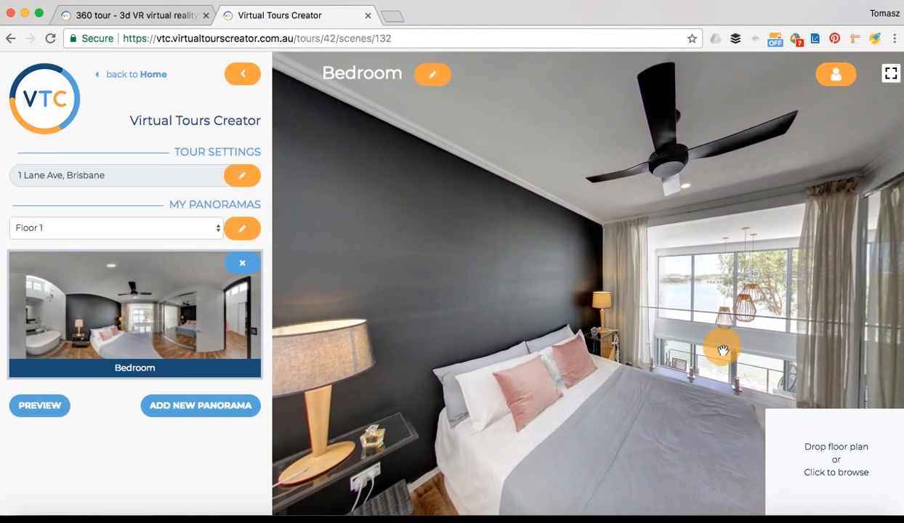
# In the Bedroom, add a hotspot by the window leading to the Living room and follow it
pyautogui.rightClick(723, 350)
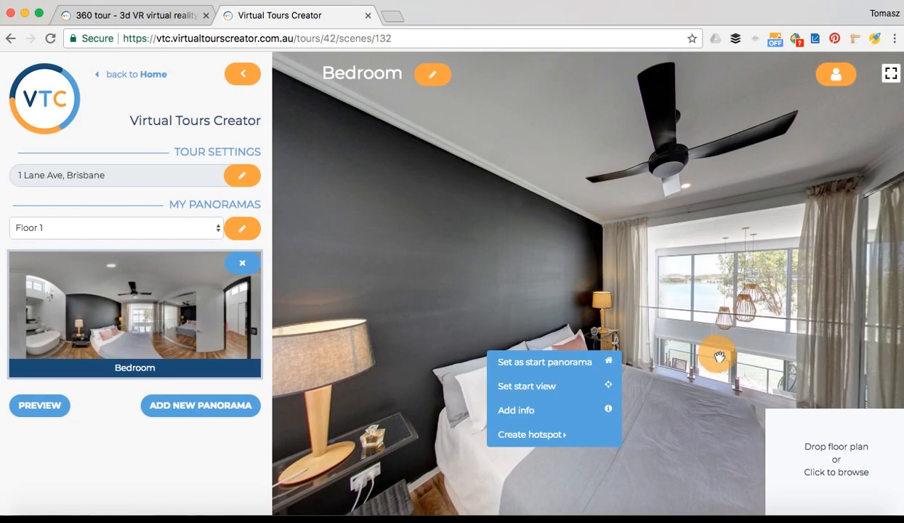
pyautogui.click(524, 436)
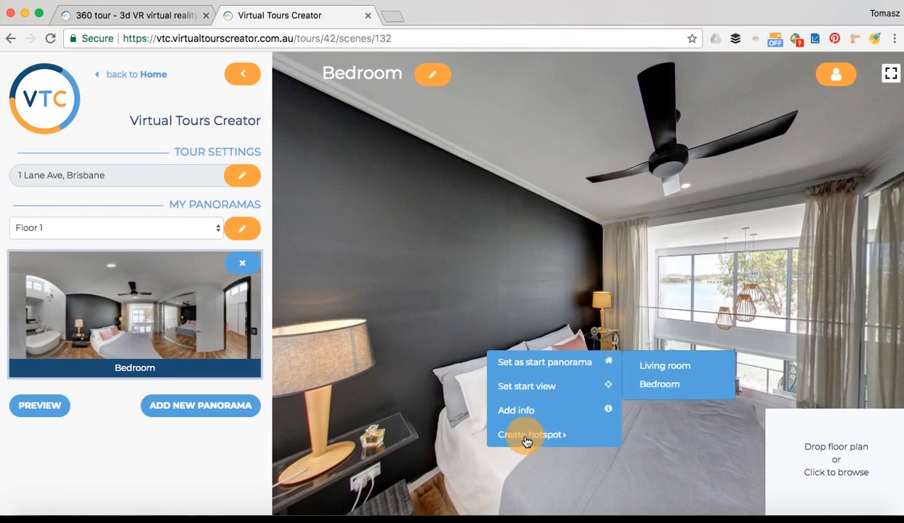
pyautogui.click(645, 366)
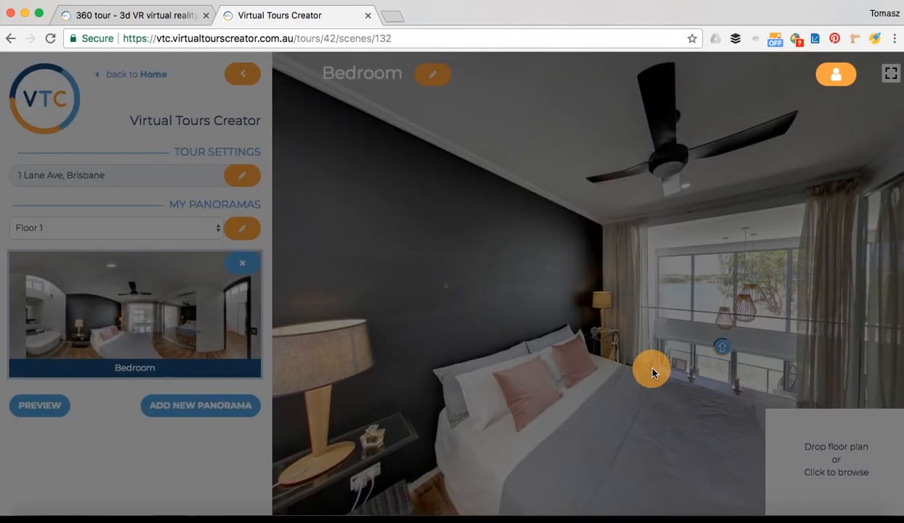
pyautogui.click(724, 352)
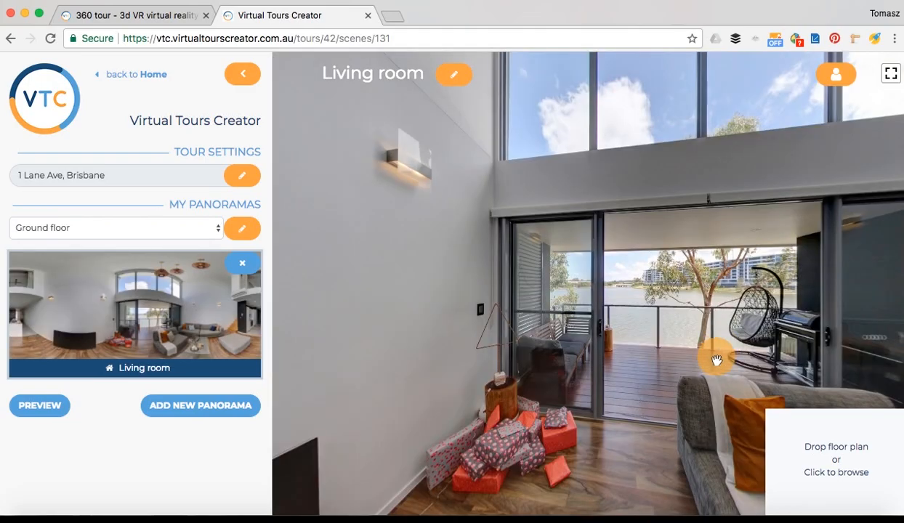
# Add a hotspot to the Bedroom at the living room loft, then test both links
pyautogui.moveTo(777, 343); pyautogui.dragTo(533, 383)
pyautogui.moveTo(790, 345); pyautogui.dragTo(615, 320)
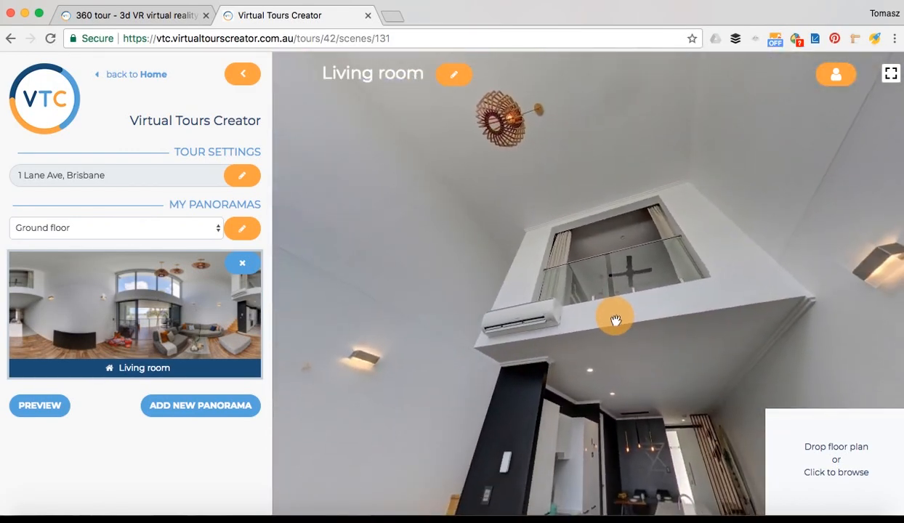
pyautogui.rightClick(609, 280)
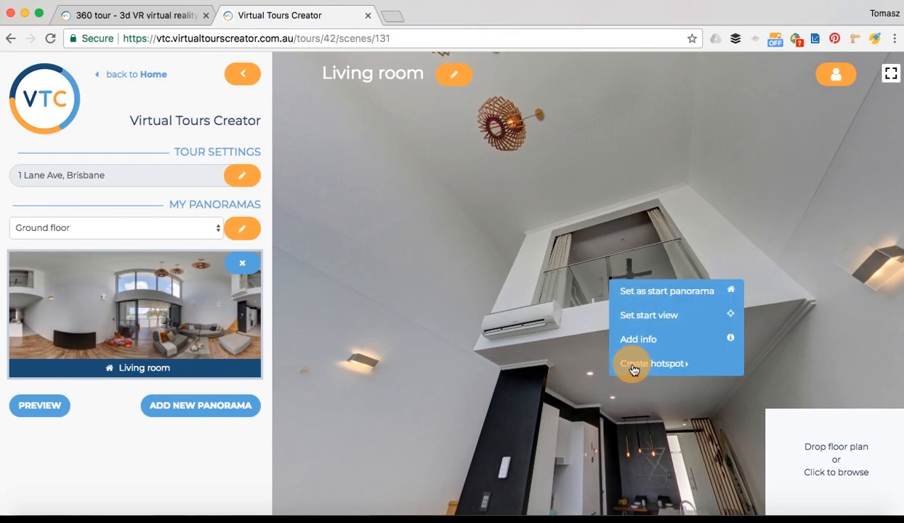
pyautogui.moveTo(631, 359)
pyautogui.click(800, 313)
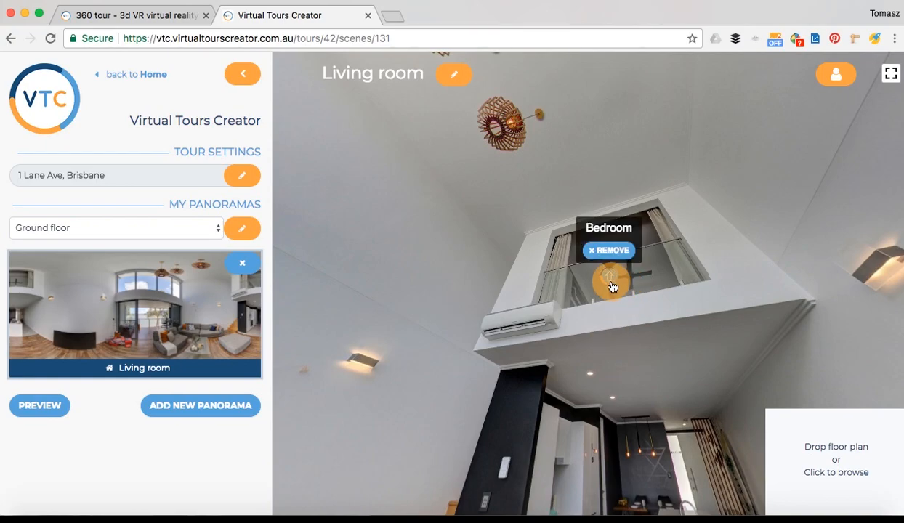
pyautogui.click(610, 283)
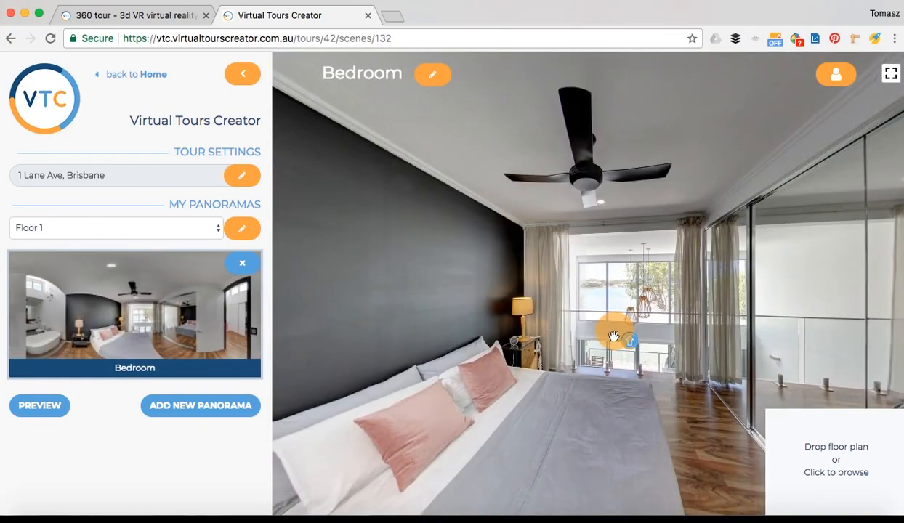
pyautogui.click(629, 347)
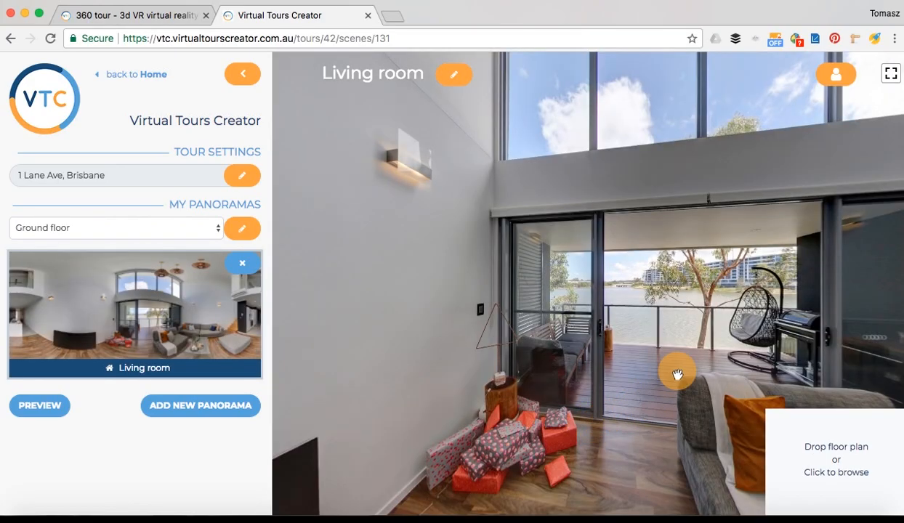
# Frame the sofa, balcony and windows, then set the Living room as the start panorama
pyautogui.moveTo(675, 369); pyautogui.dragTo(379, 385)
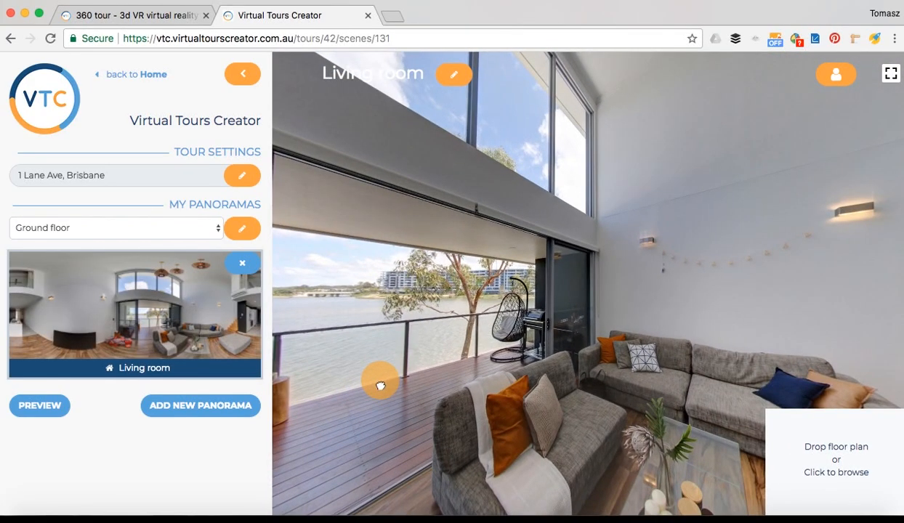
pyautogui.moveTo(607, 430); pyautogui.dragTo(445, 398)
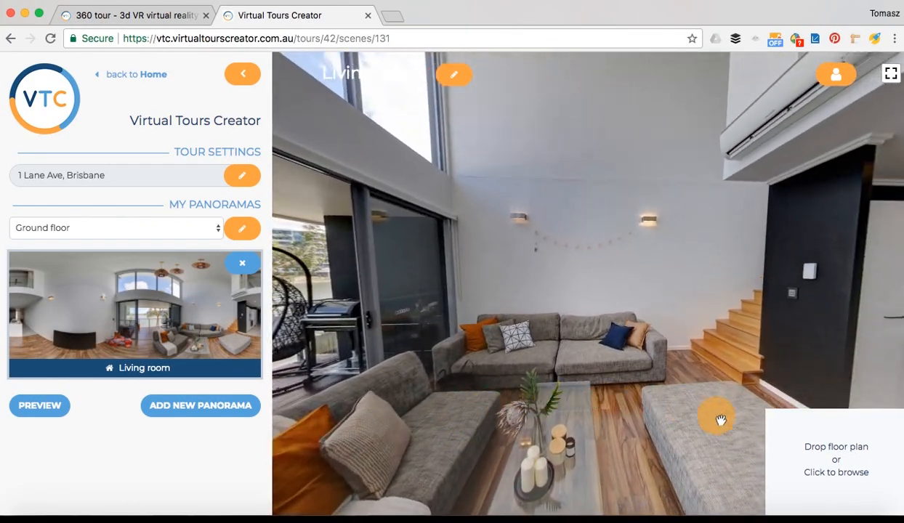
pyautogui.moveTo(704, 422); pyautogui.dragTo(647, 446)
pyautogui.moveTo(415, 446); pyautogui.dragTo(501, 406)
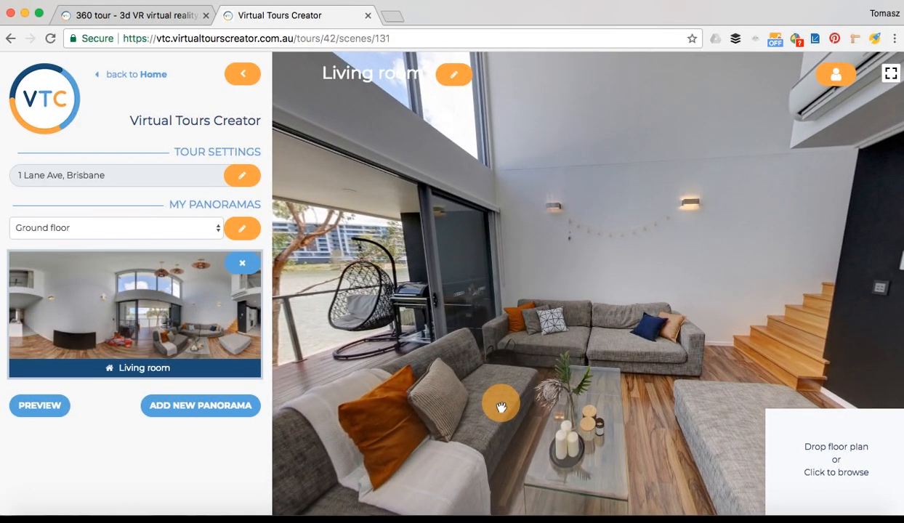
pyautogui.moveTo(470, 356); pyautogui.dragTo(555, 372)
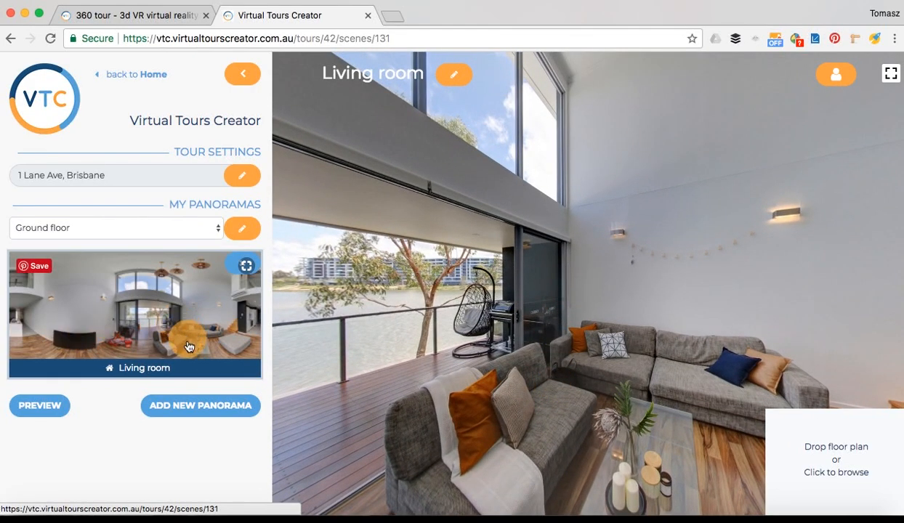
pyautogui.rightClick(567, 303)
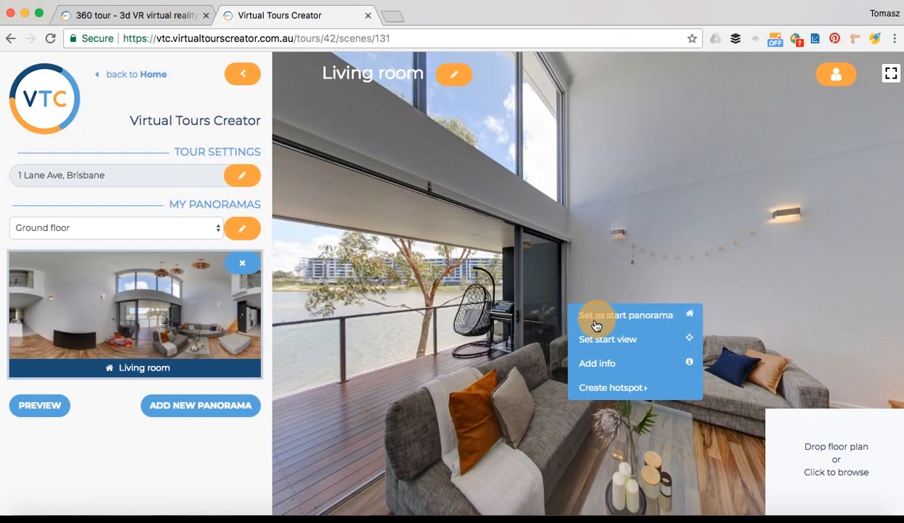
pyautogui.click(602, 317)
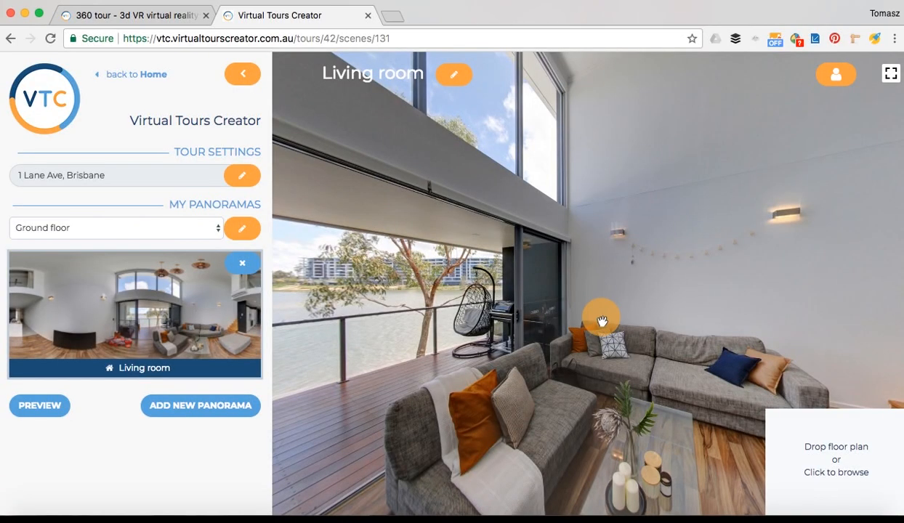
pyautogui.moveTo(605, 359); pyautogui.dragTo(557, 321)
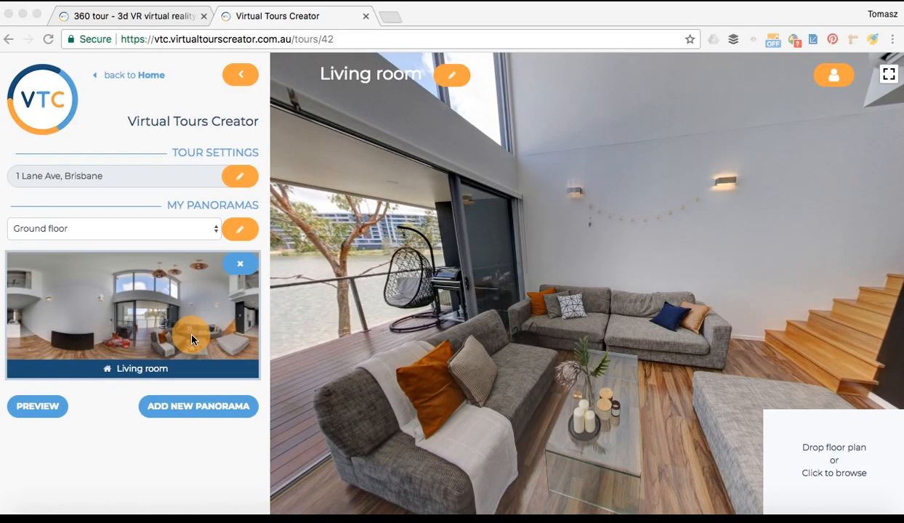
# Centre the view on the sofas and coffee table and save it as the Living room start view
pyautogui.click(411, 331)
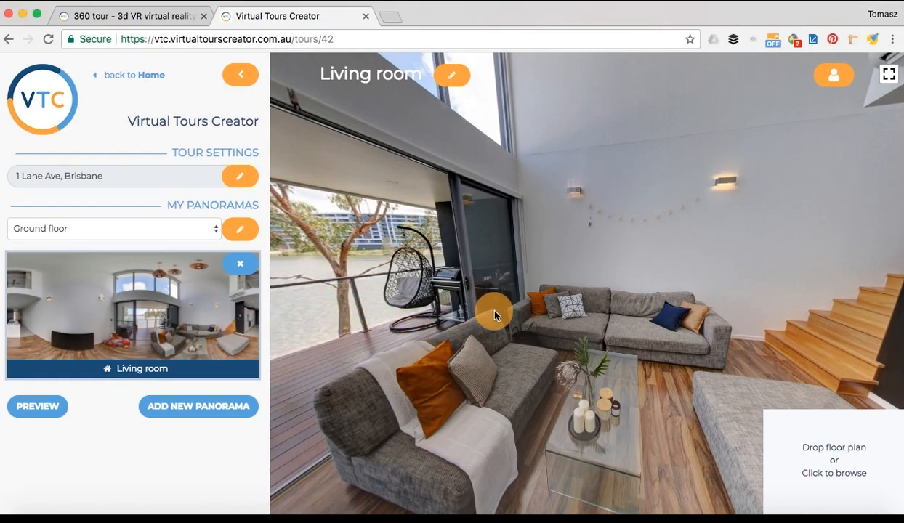
pyautogui.moveTo(414, 313); pyautogui.dragTo(383, 339)
pyautogui.moveTo(589, 410)
pyautogui.mouseDown()
pyautogui.moveTo(605, 372)
pyautogui.moveTo(541, 358)
pyautogui.moveTo(599, 394)
pyautogui.moveTo(599, 415)
pyautogui.mouseUp()
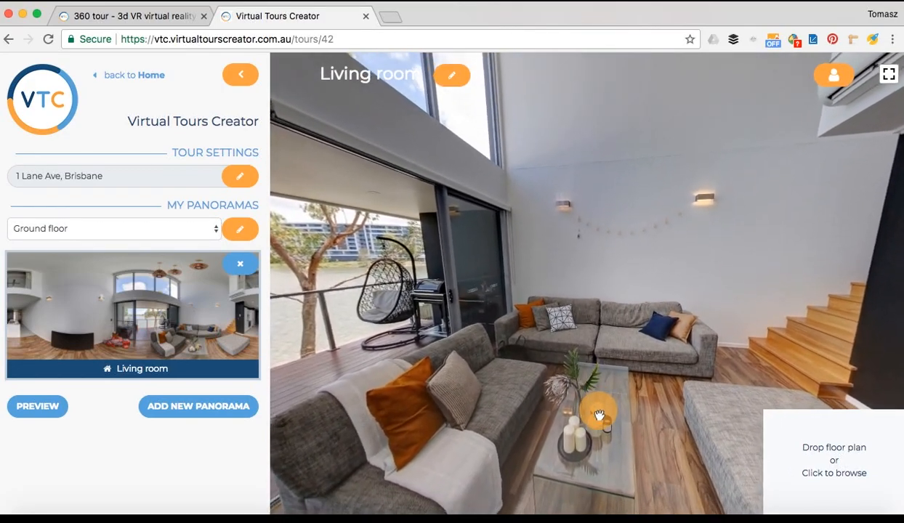
pyautogui.rightClick(557, 277)
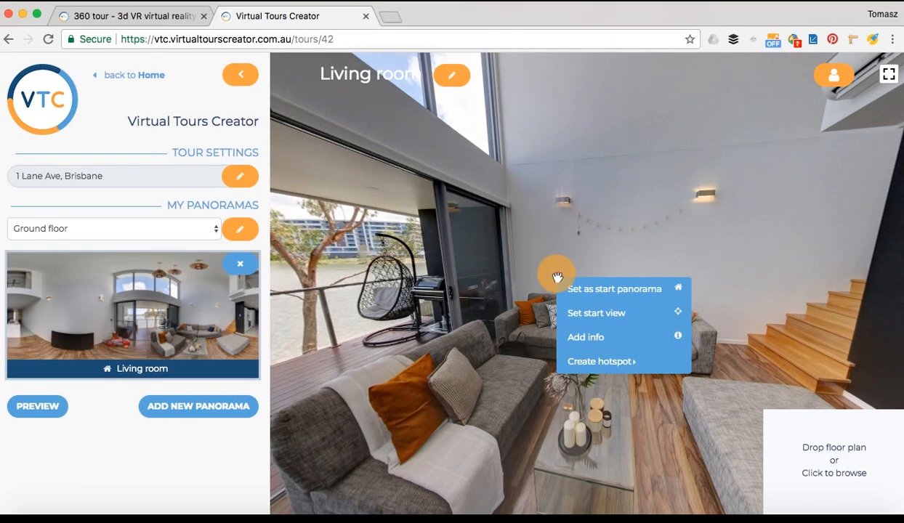
pyautogui.click(623, 315)
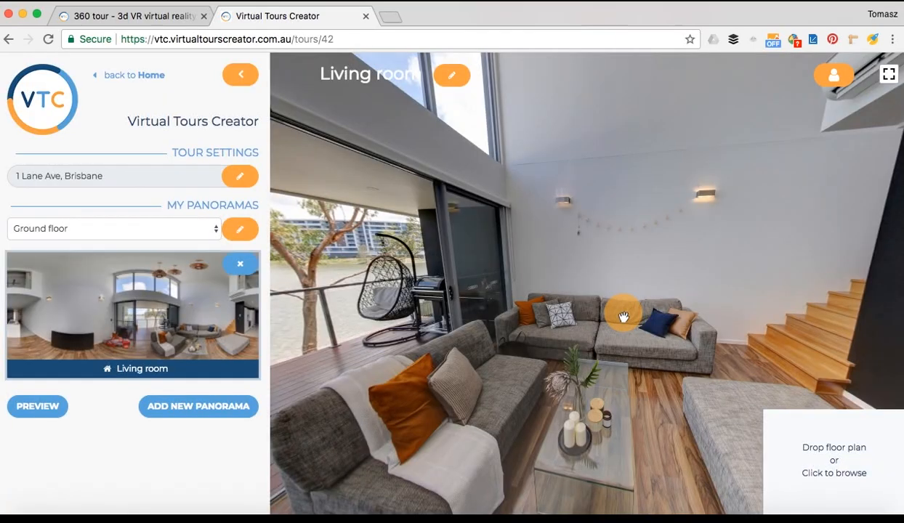
# Open the Floor 1 Bedroom, tilt toward the bed, and save that as its start view
pyautogui.click(209, 237)
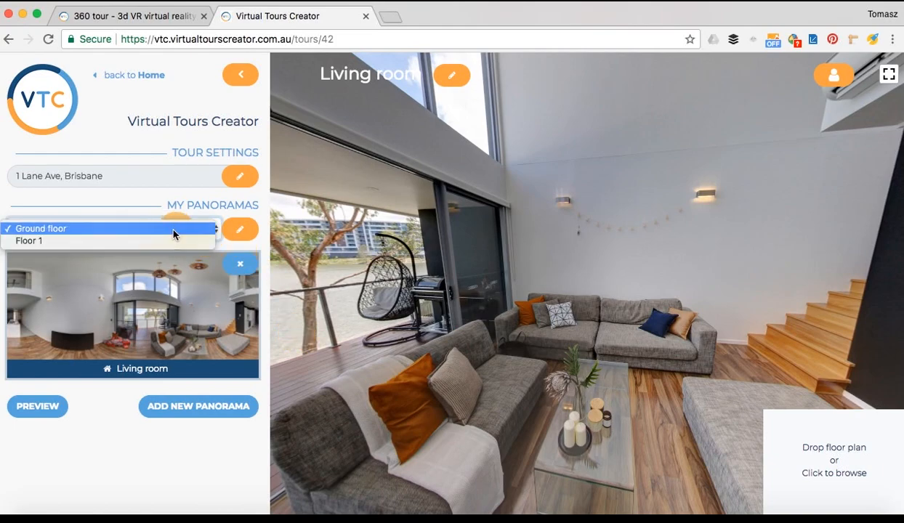
pyautogui.click(109, 237)
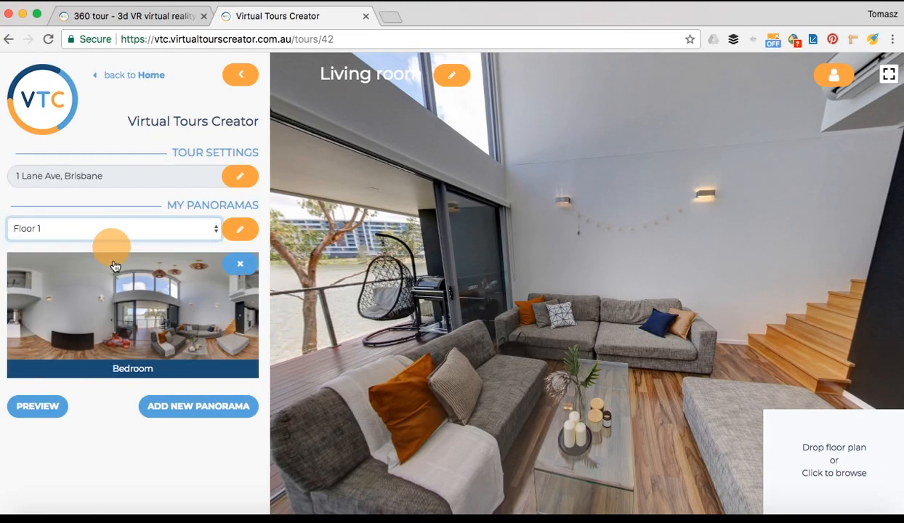
pyautogui.click(145, 311)
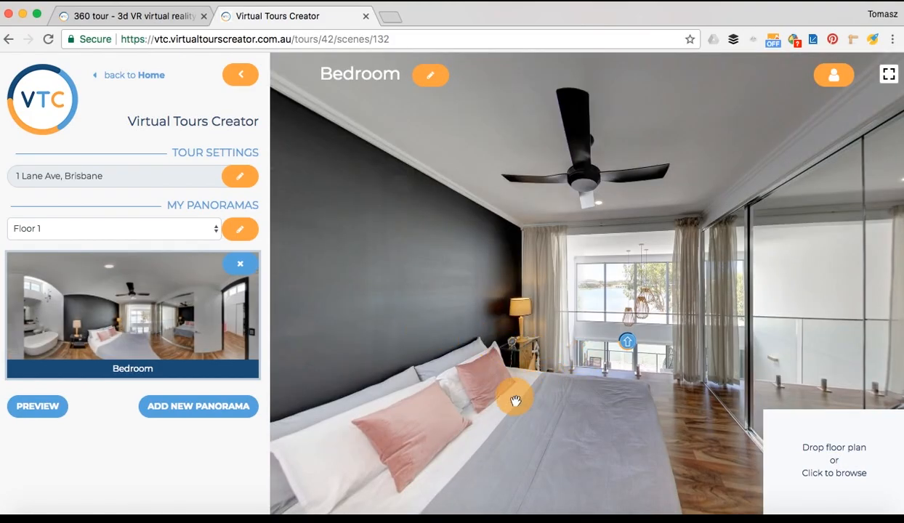
pyautogui.moveTo(516, 397); pyautogui.dragTo(462, 355)
pyautogui.rightClick(520, 322)
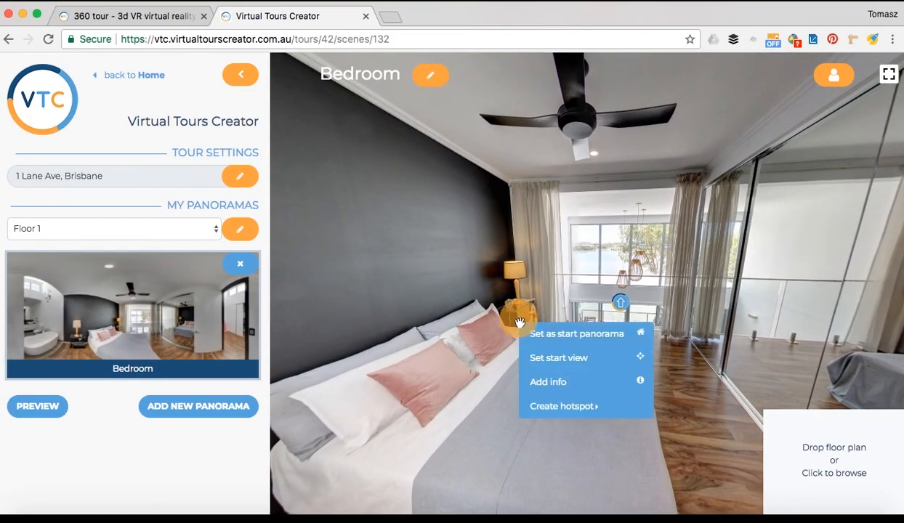
pyautogui.click(545, 357)
# Return to the Ground floor's Living room panorama
pyautogui.click(180, 227)
pyautogui.click(133, 215)
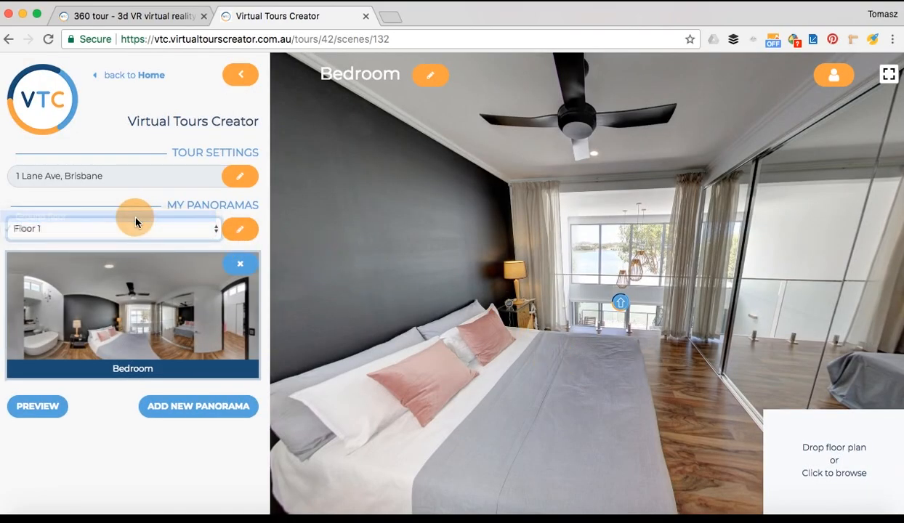
pyautogui.click(144, 326)
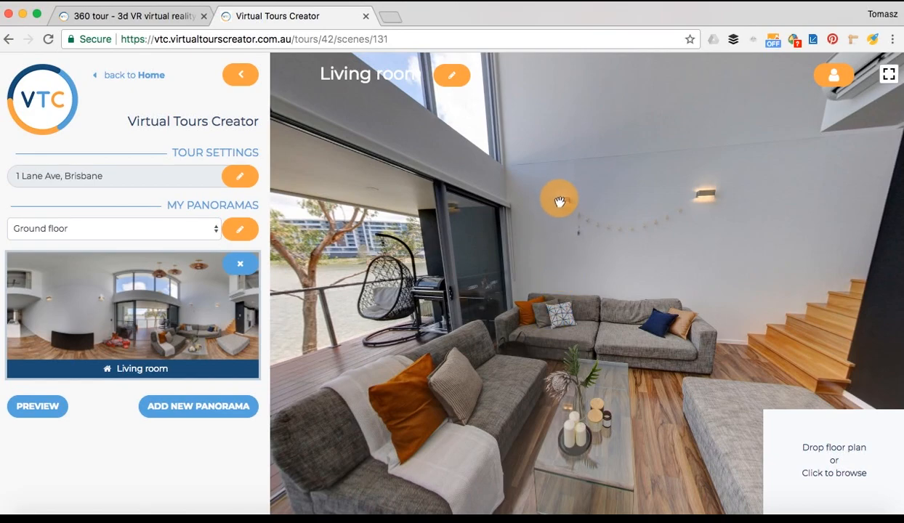
# Place a 'Custom made lamps' info hotspot on the living room wall next to the lamp
pyautogui.rightClick(560, 206)
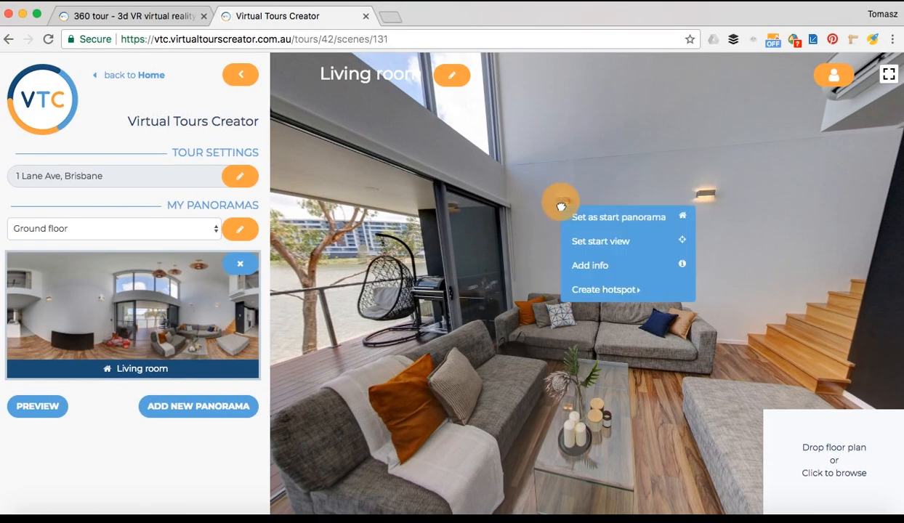
pyautogui.click(588, 267)
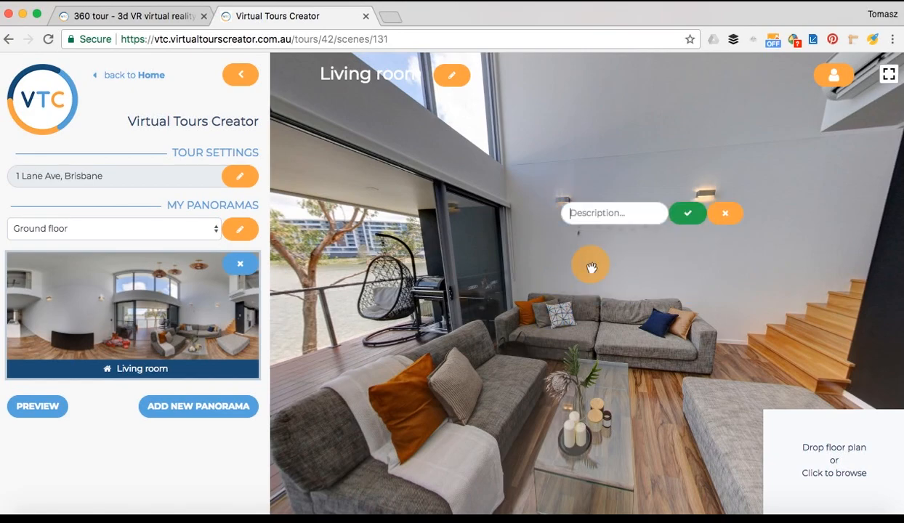
pyautogui.write('Custom made lamps')
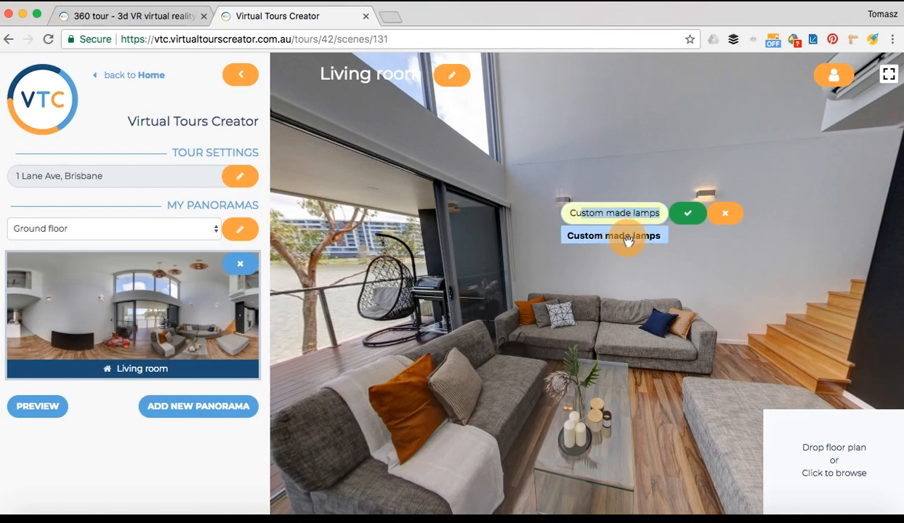
pyautogui.click(628, 237)
pyautogui.click(688, 217)
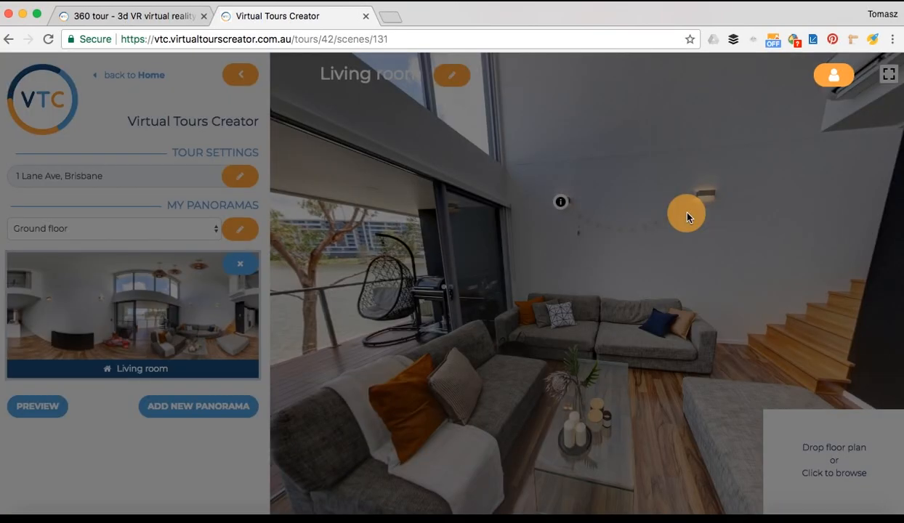
pyautogui.moveTo(471, 349); pyautogui.dragTo(556, 369)
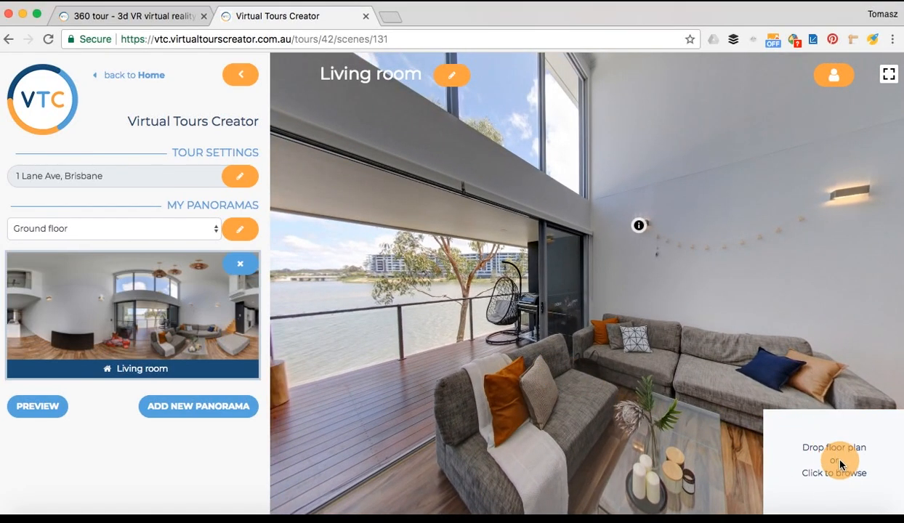
# Upload and confirm floor-plan-2-bedroom-apartment.jpg as the tour's floor plan
pyautogui.click(839, 465)
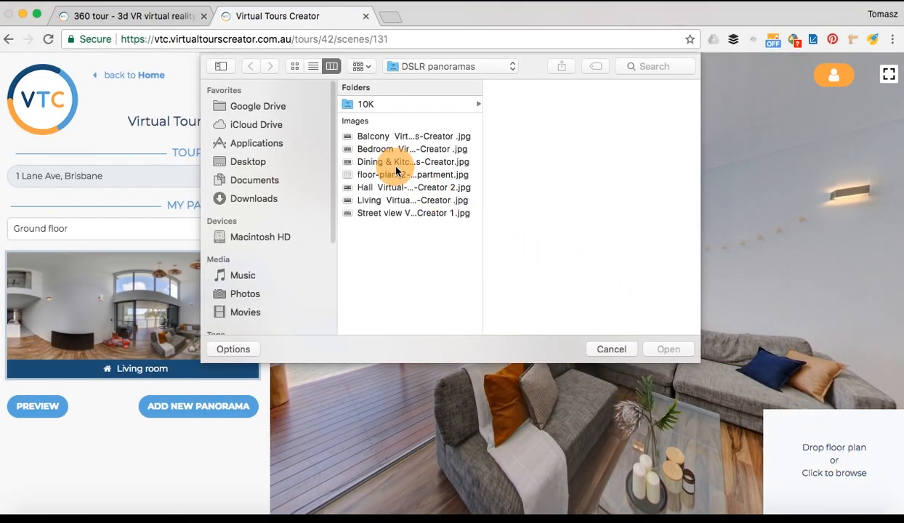
pyautogui.click(394, 175)
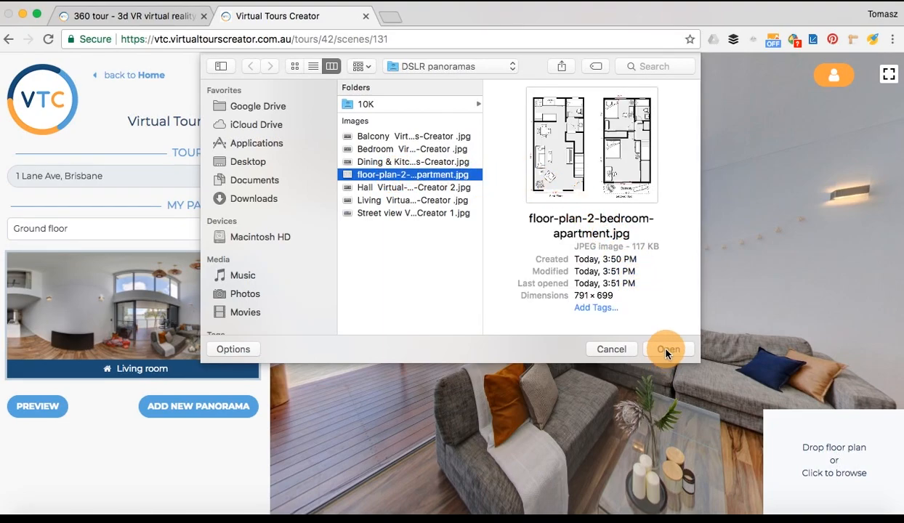
pyautogui.click(665, 350)
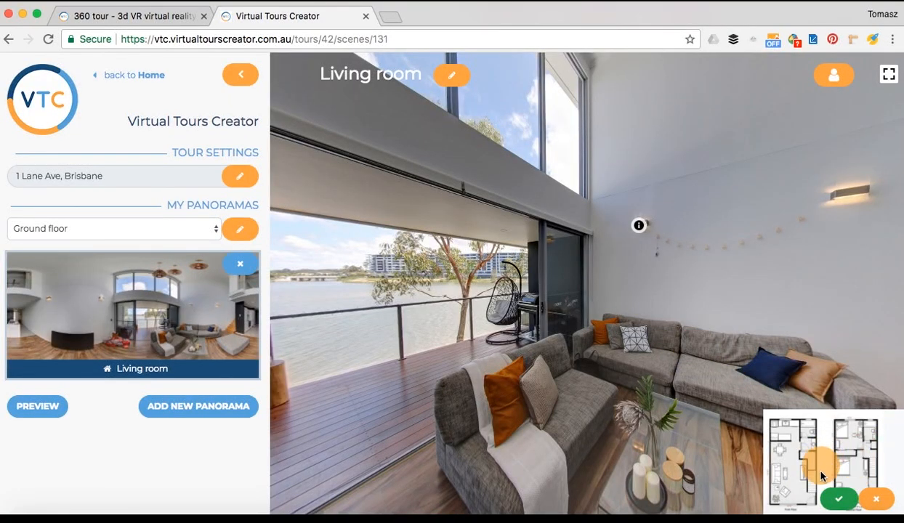
pyautogui.click(841, 502)
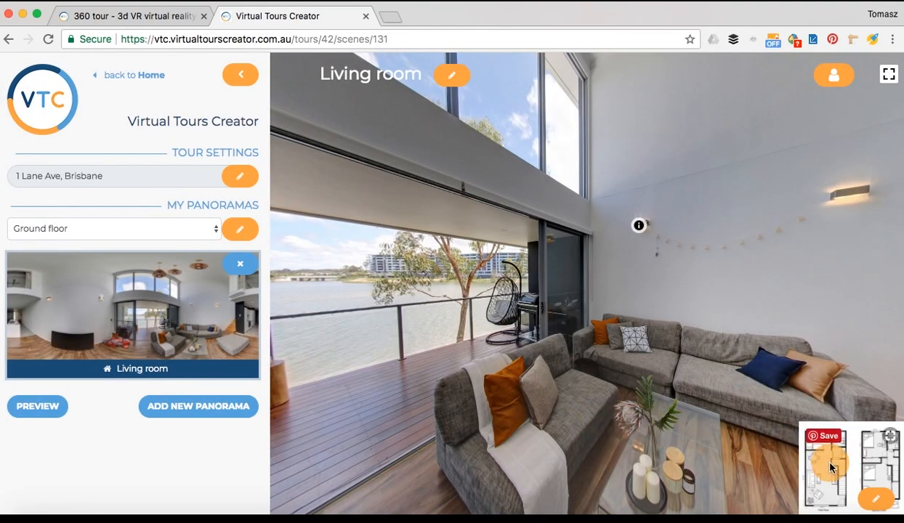
# Check the floor plan enlarged and back to thumbnail, then open a preview of the tour
pyautogui.click(830, 464)
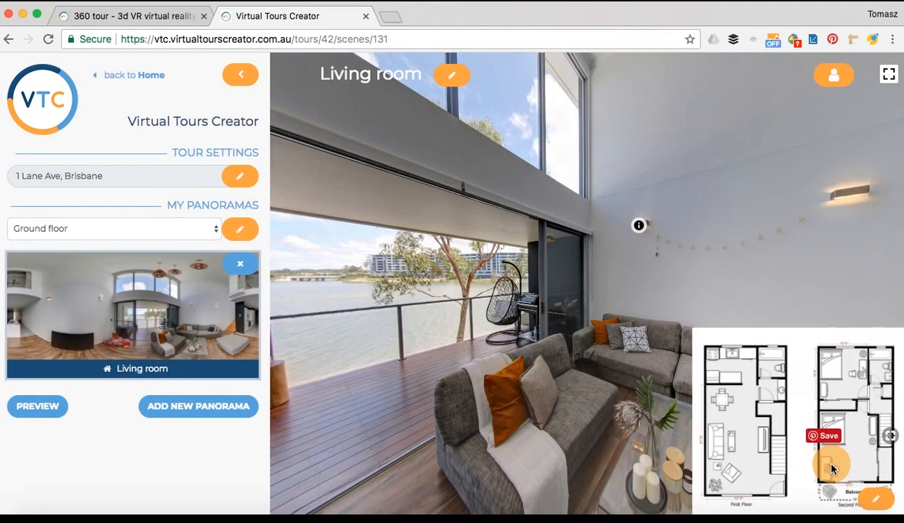
pyautogui.click(832, 469)
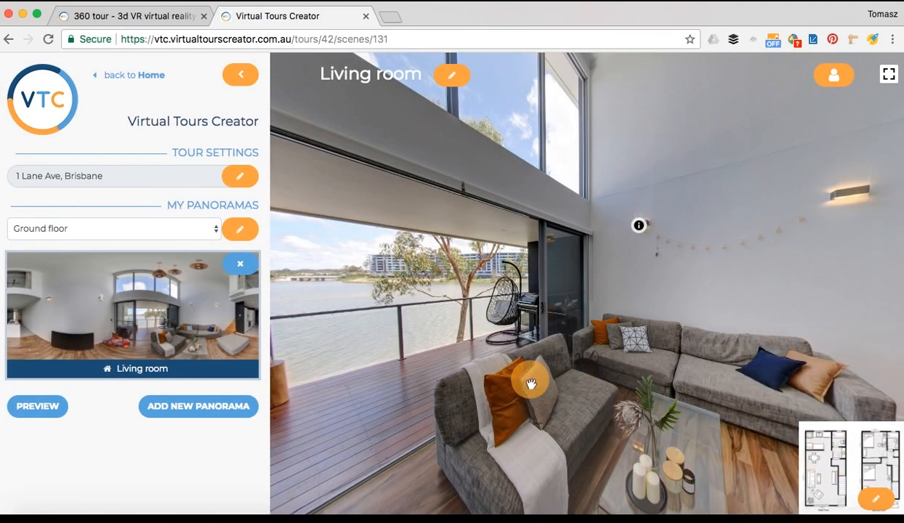
pyautogui.moveTo(444, 306); pyautogui.dragTo(371, 303)
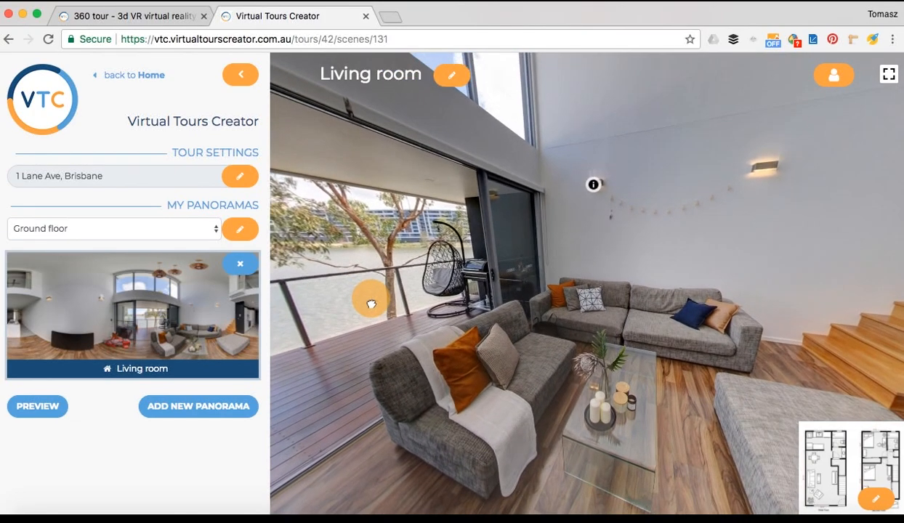
pyautogui.click(31, 410)
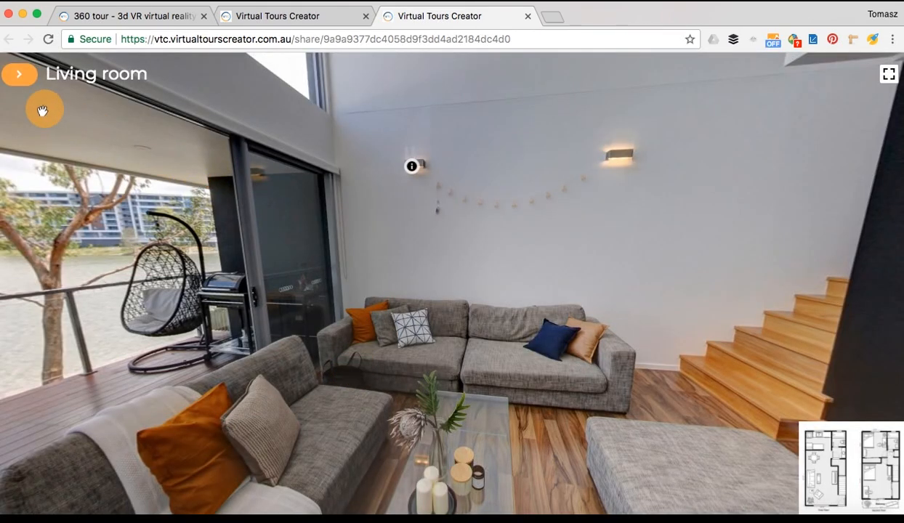
pyautogui.click(19, 73)
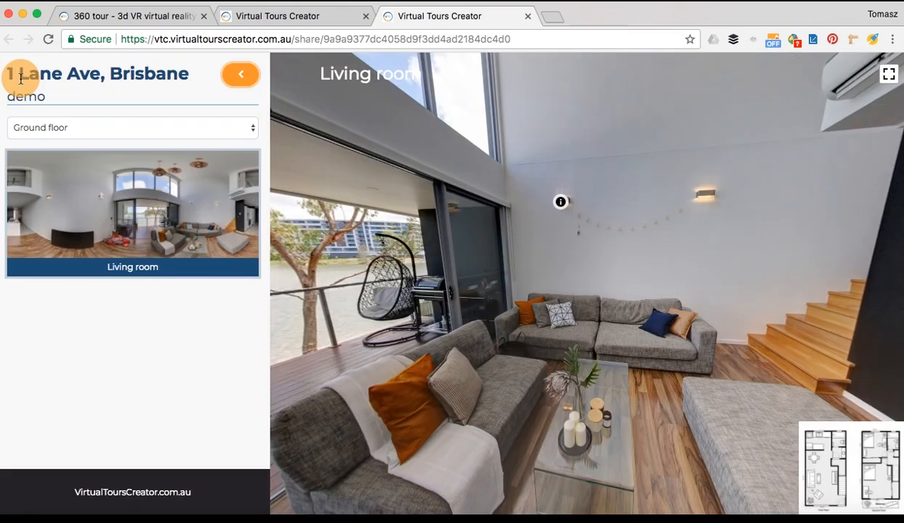
pyautogui.click(120, 132)
pyautogui.click(114, 139)
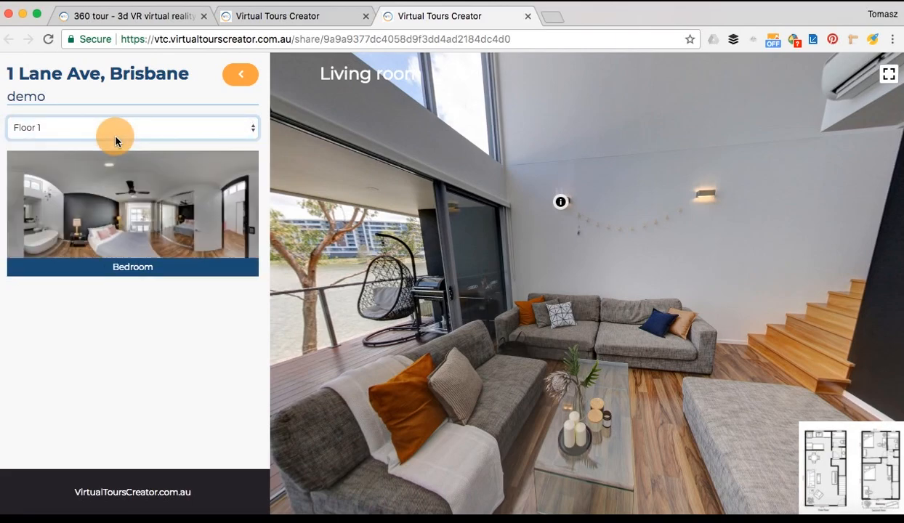
pyautogui.click(128, 223)
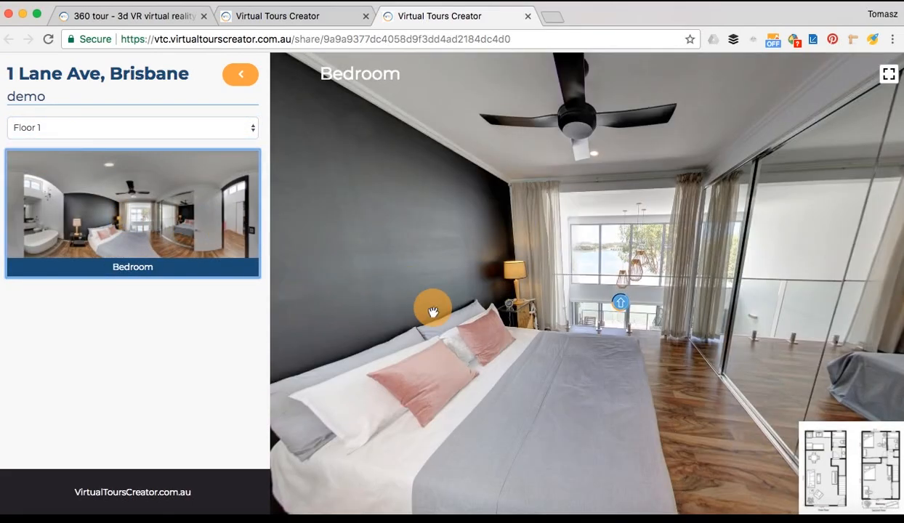
pyautogui.click(621, 308)
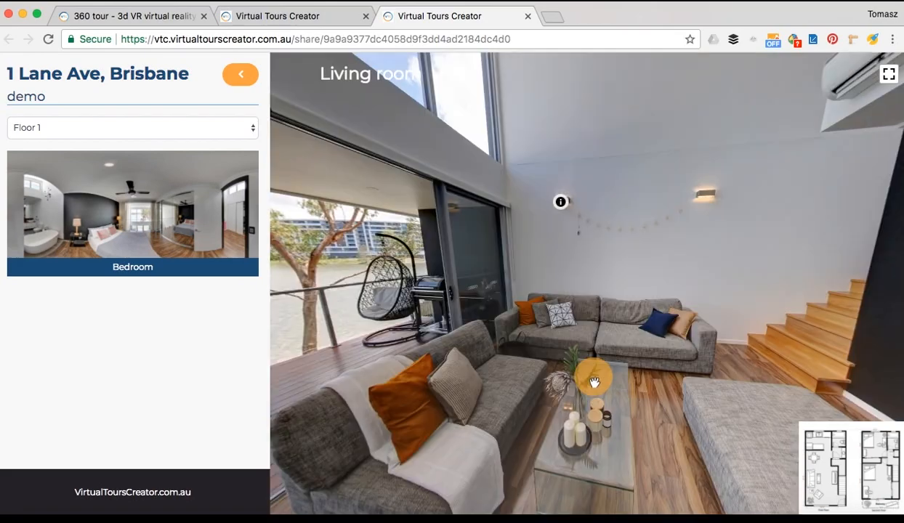
pyautogui.moveTo(565, 202)
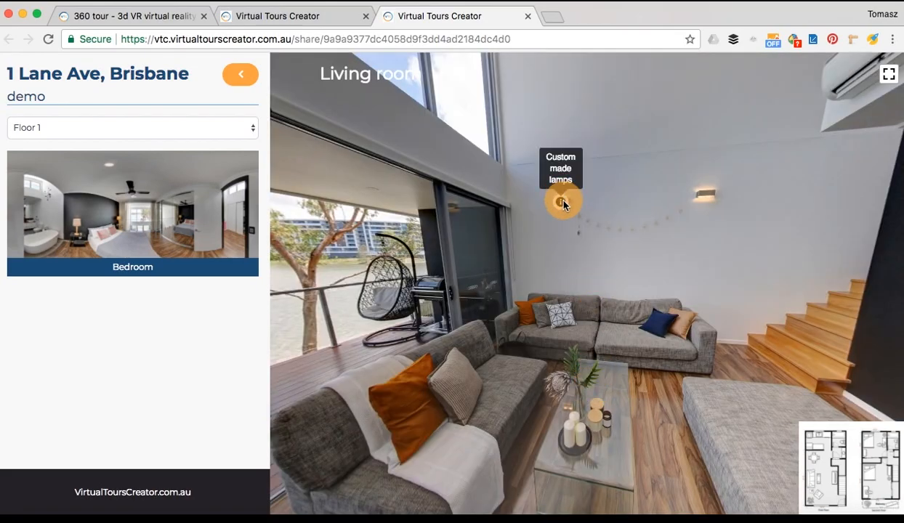
pyautogui.click(528, 16)
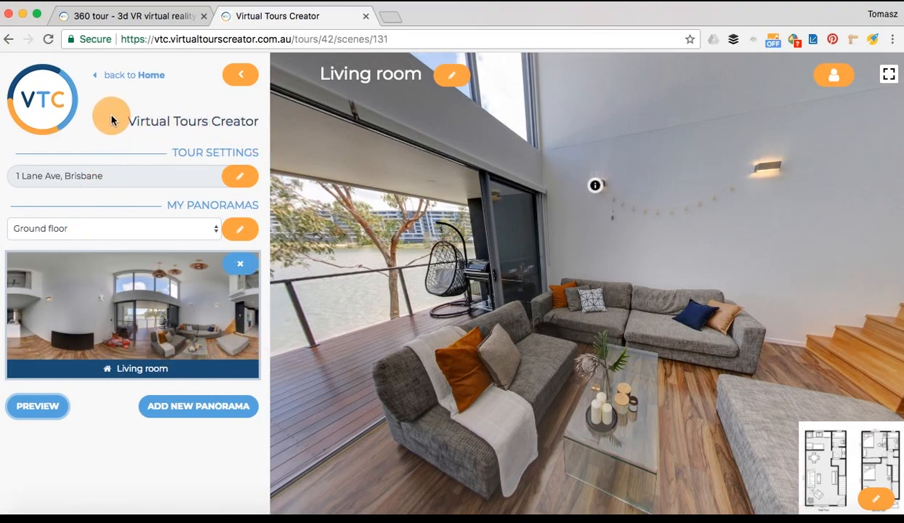
# From the Home tour list, copy the iframe embed code from the Brisbane tour's share options
pyautogui.click(117, 77)
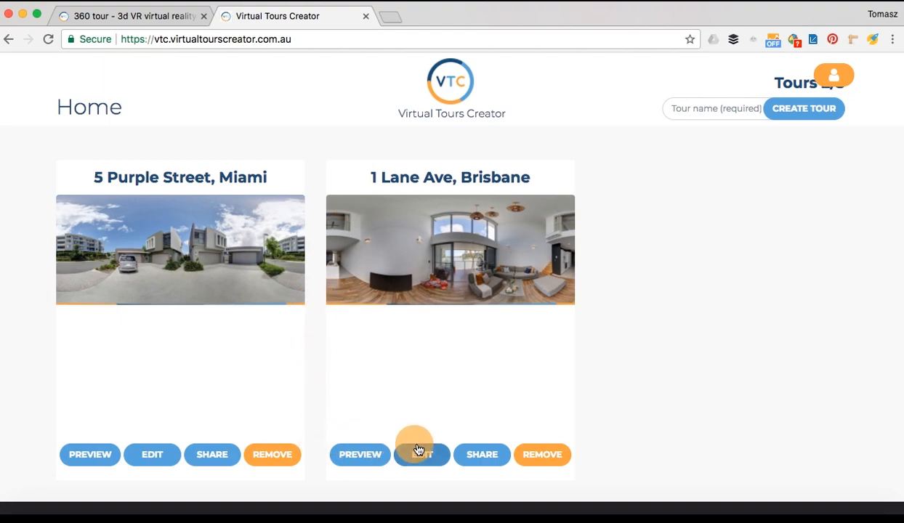
pyautogui.click(487, 458)
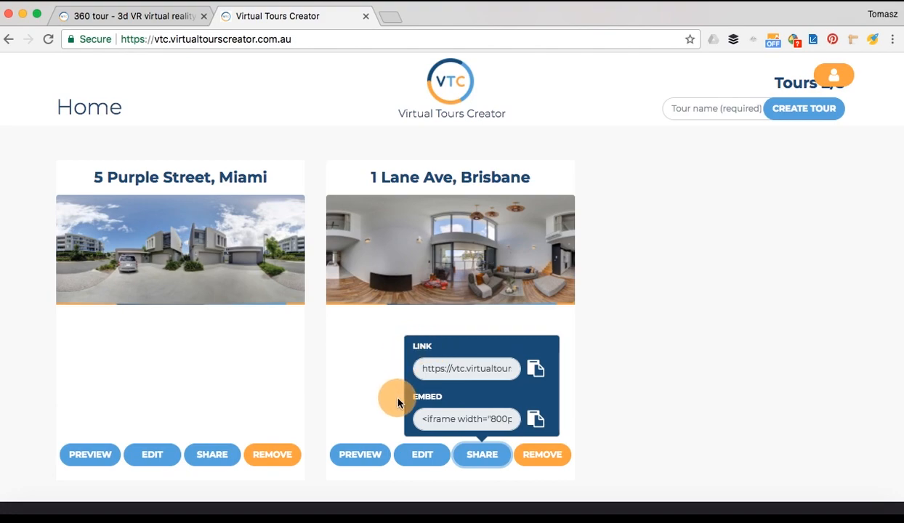
pyautogui.click(536, 420)
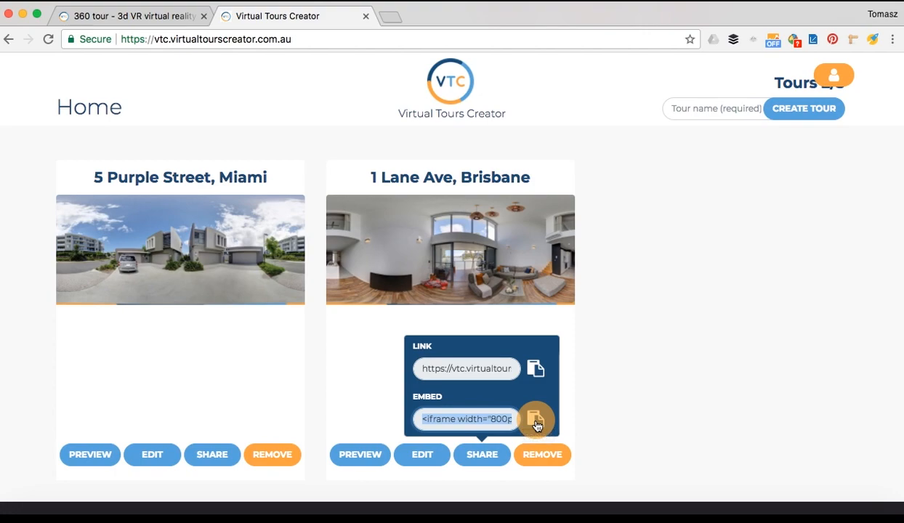